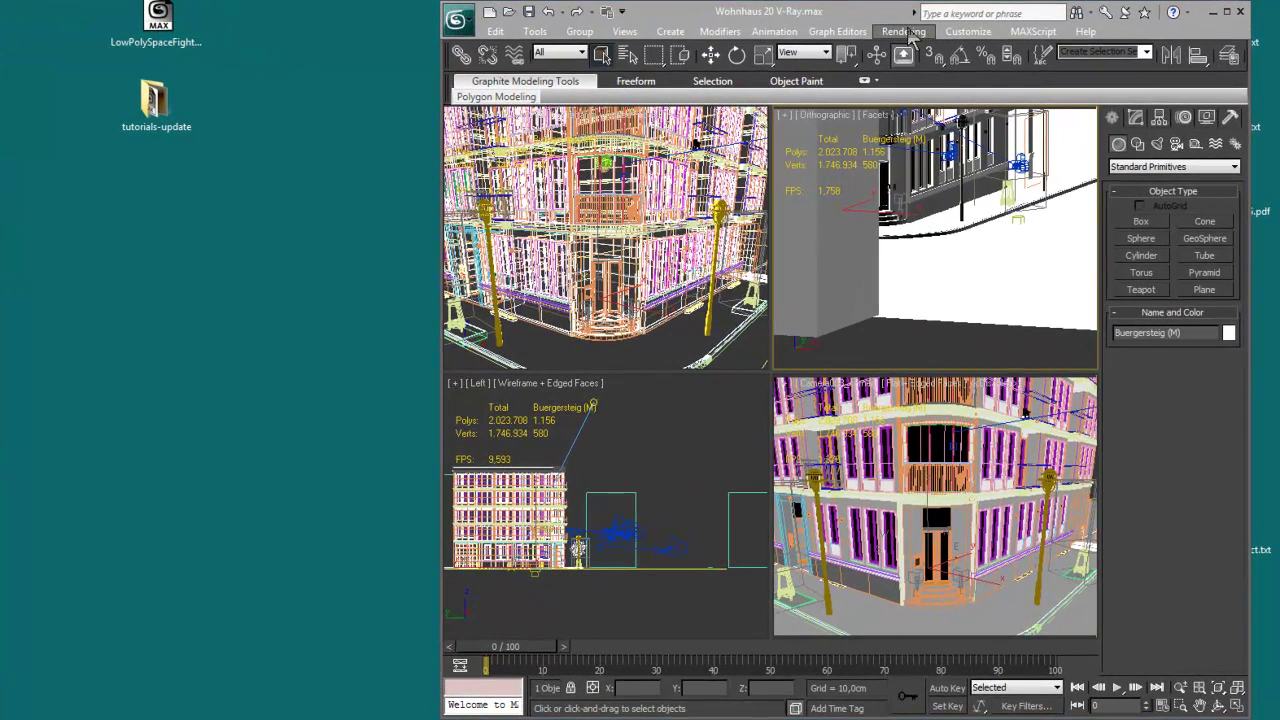
Step: Open the render setup and make sure V-Ray indirect illumination (GI) is switched off
{"action": "left_click", "coordinate": [930, 40]}
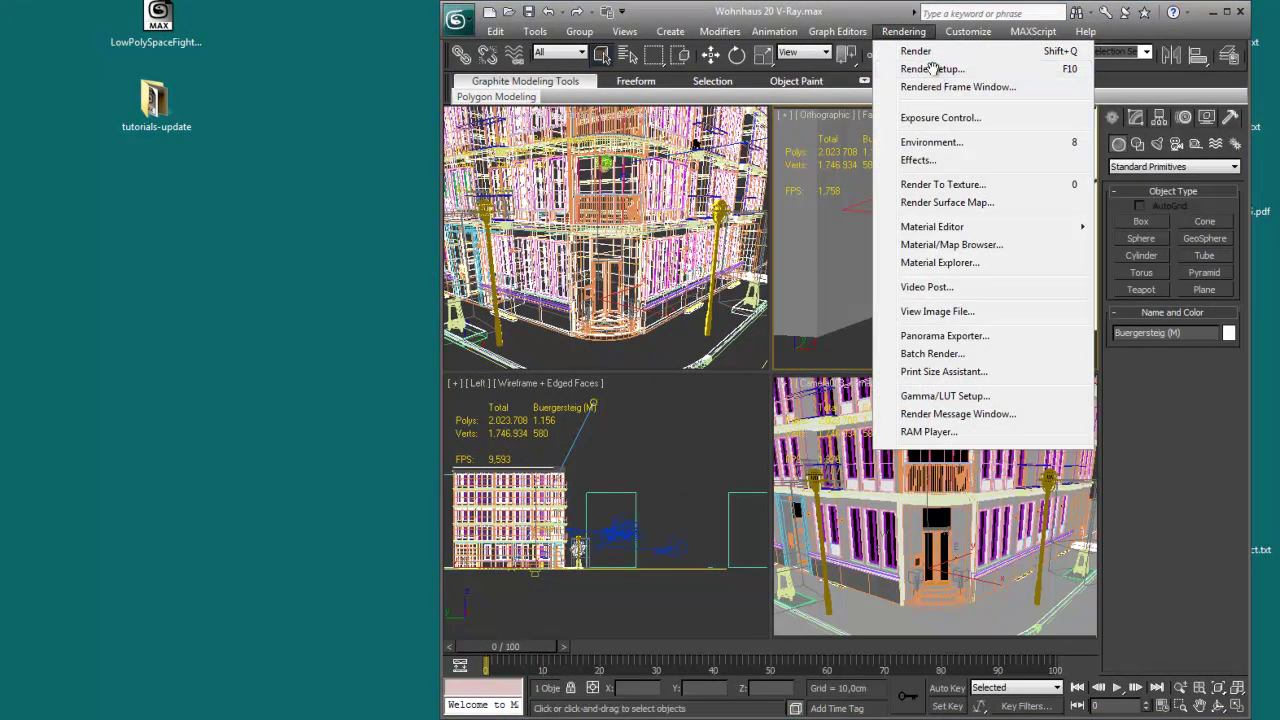
{"action": "left_click", "coordinate": [932, 69]}
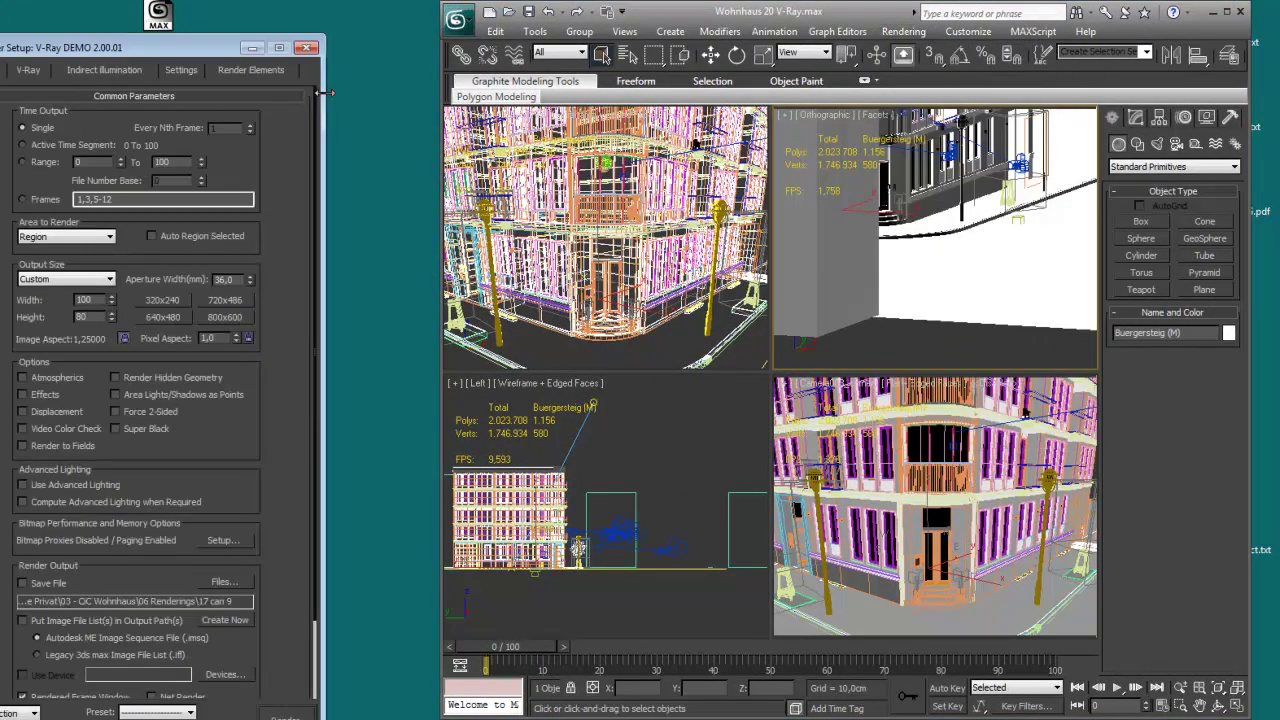
{"action": "left_click", "coordinate": [127, 72]}
{"action": "left_click", "coordinate": [84, 104]}
{"action": "left_click", "coordinate": [84, 104]}
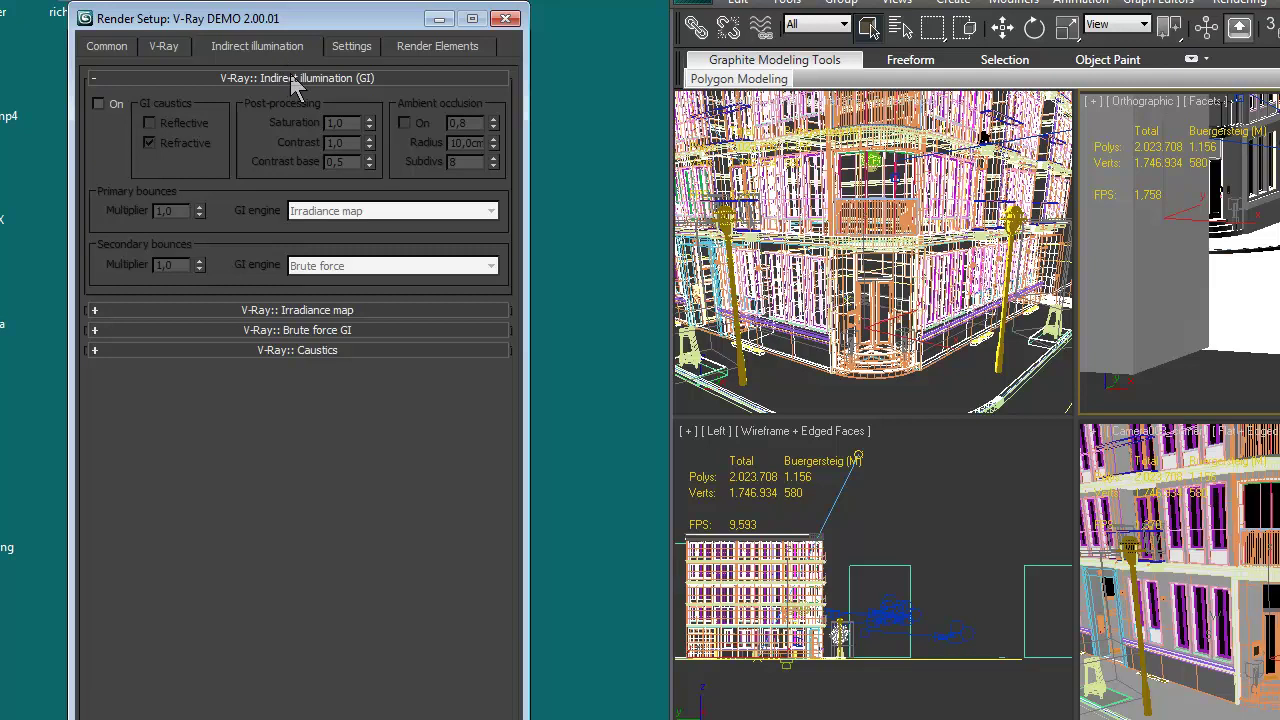
Step: Add a VRayExtraTex render element to the scene's render elements
{"action": "left_click", "coordinate": [437, 50]}
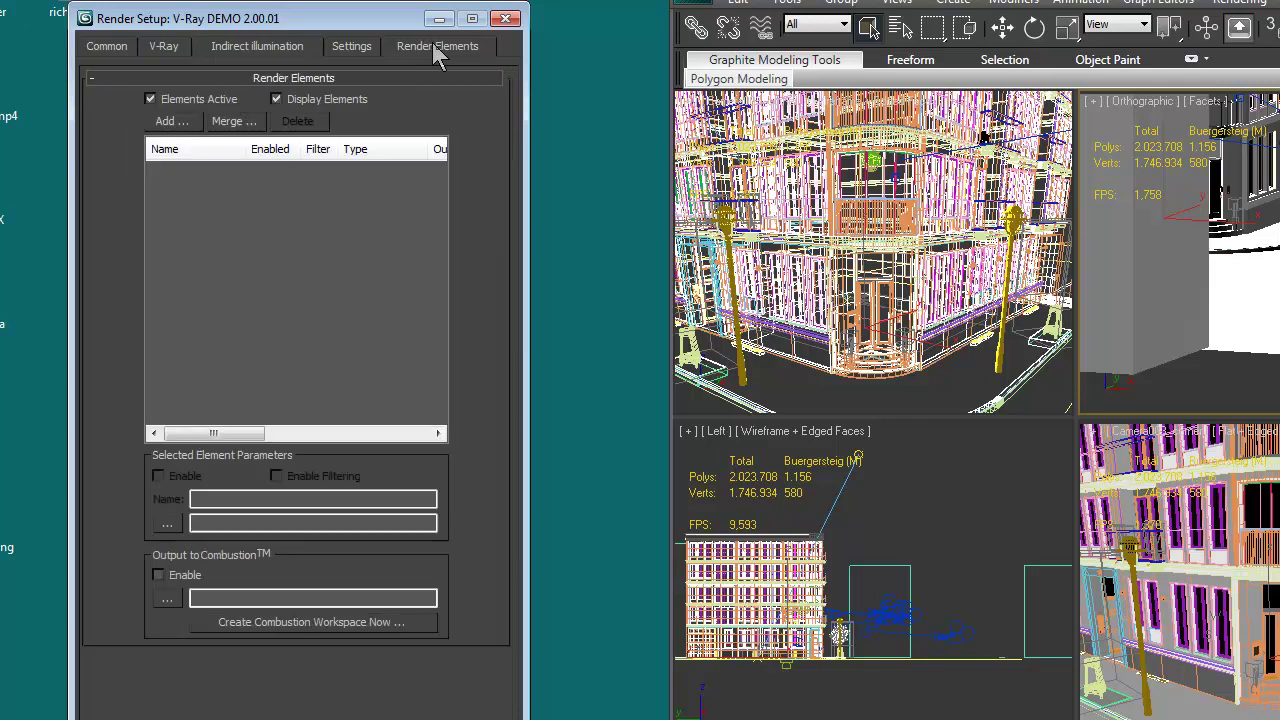
{"action": "left_click", "coordinate": [172, 122]}
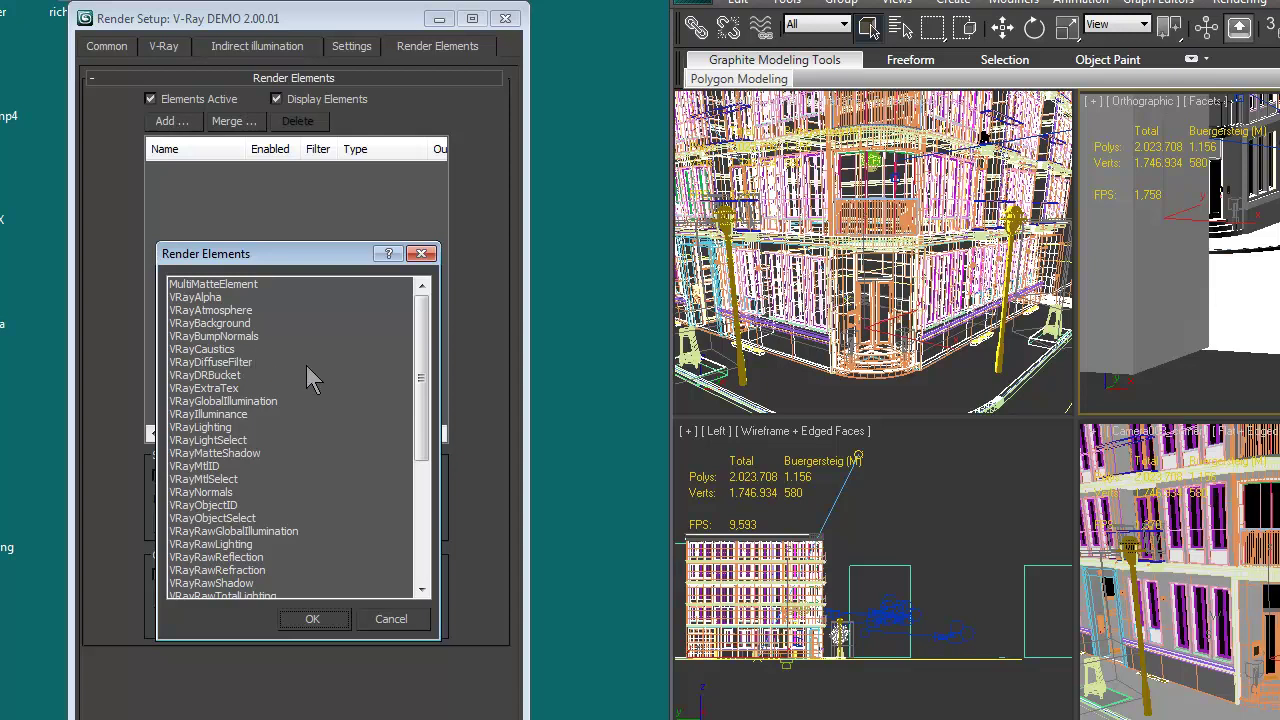
{"action": "double_click", "coordinate": [233, 388]}
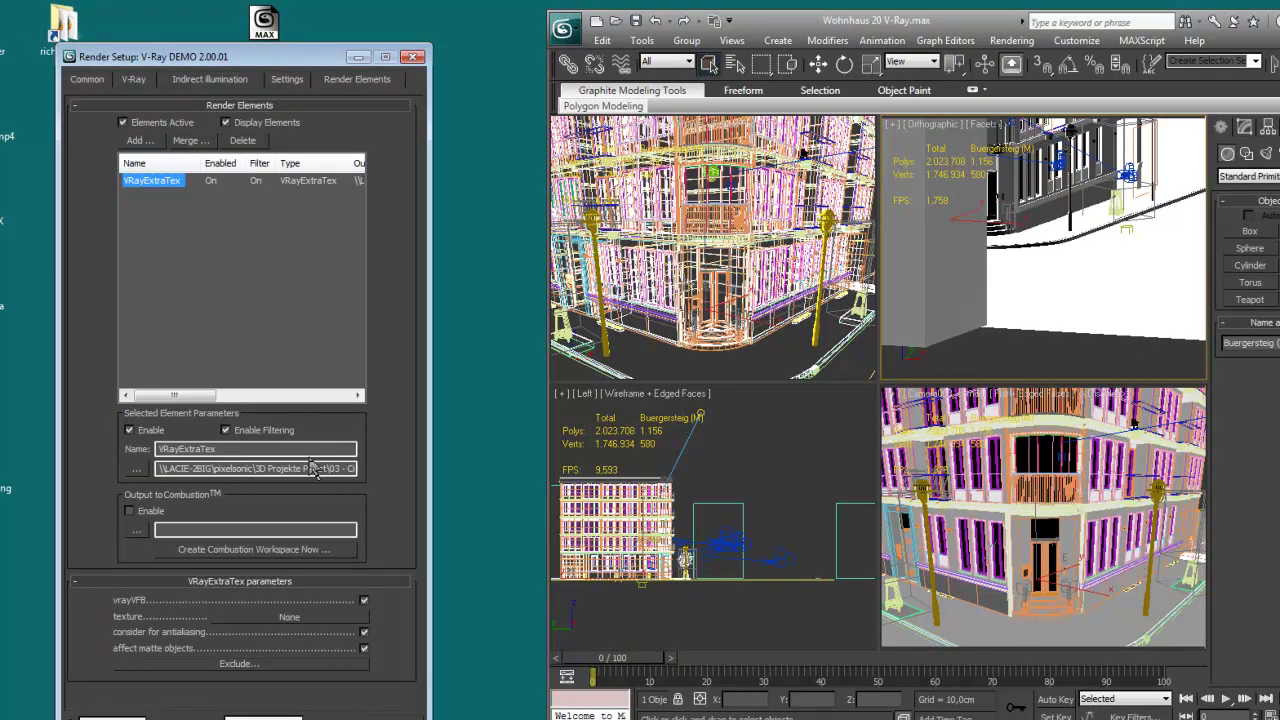
Step: Assign a Composite map as the texture of the VRayExtraTex element
{"action": "left_click_drag", "start_coordinate": [258, 65], "coordinate": [254, 23]}
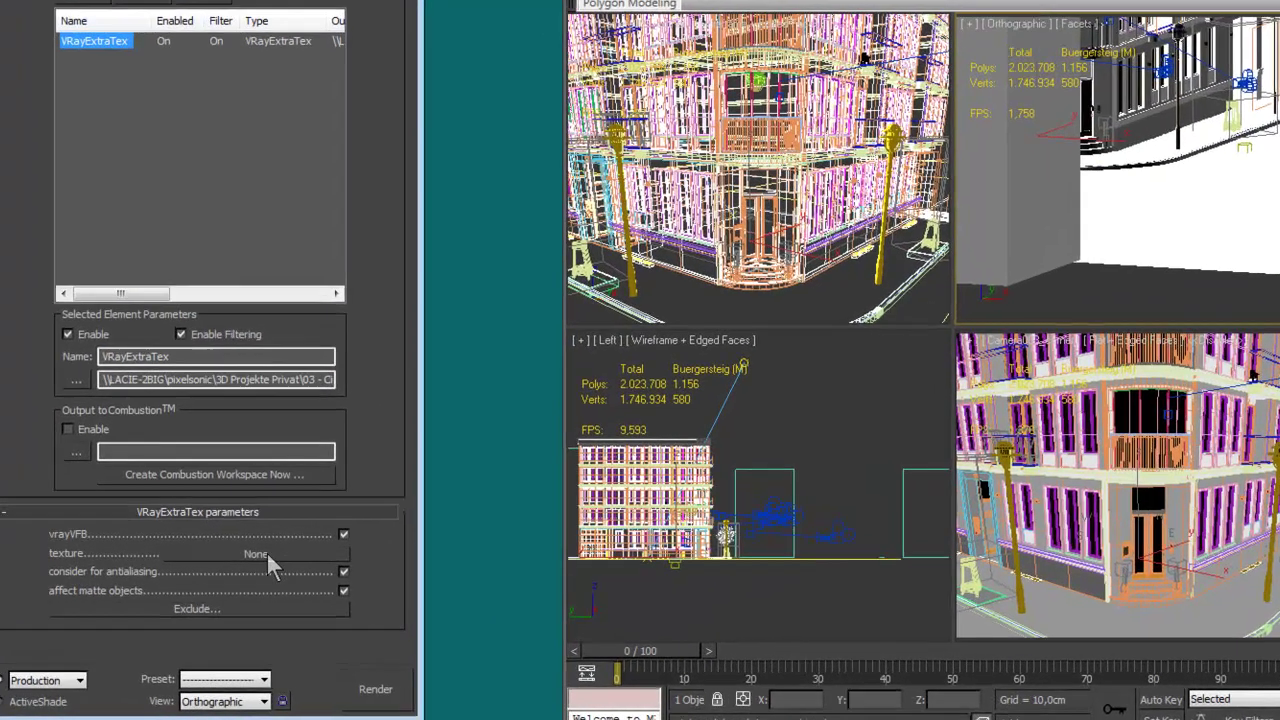
{"action": "left_click", "coordinate": [294, 576]}
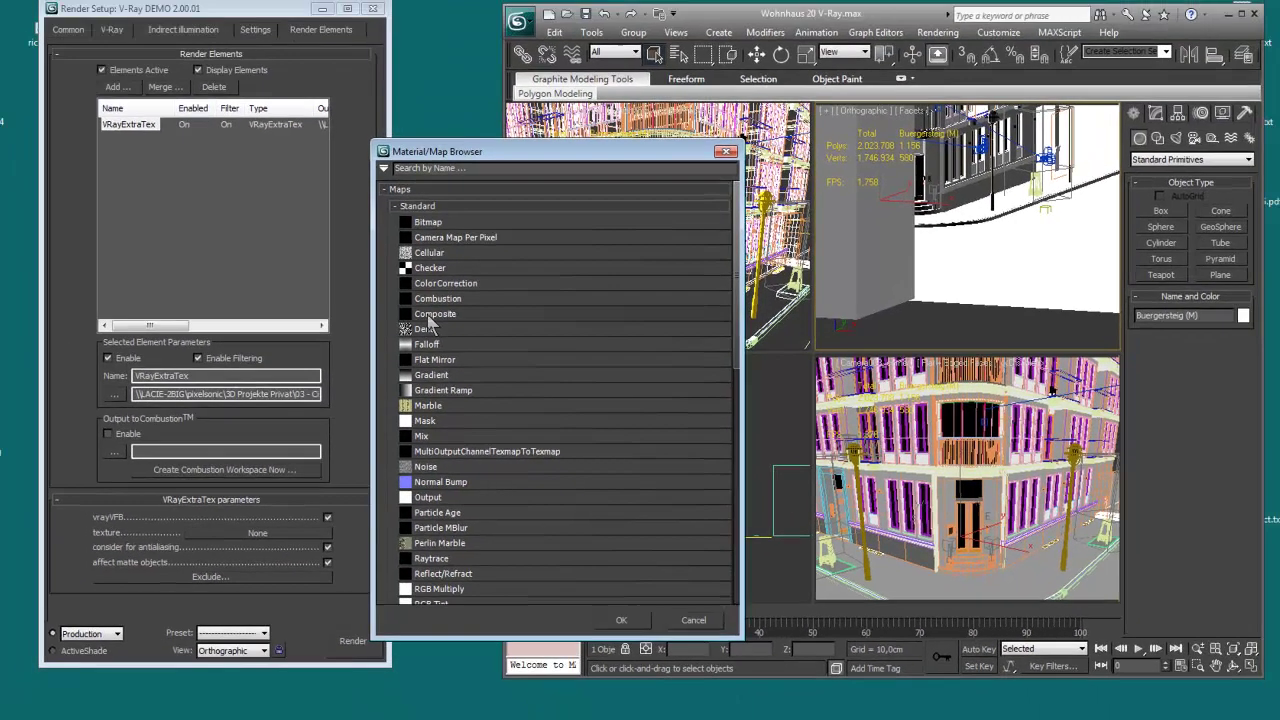
{"action": "double_click", "coordinate": [462, 275]}
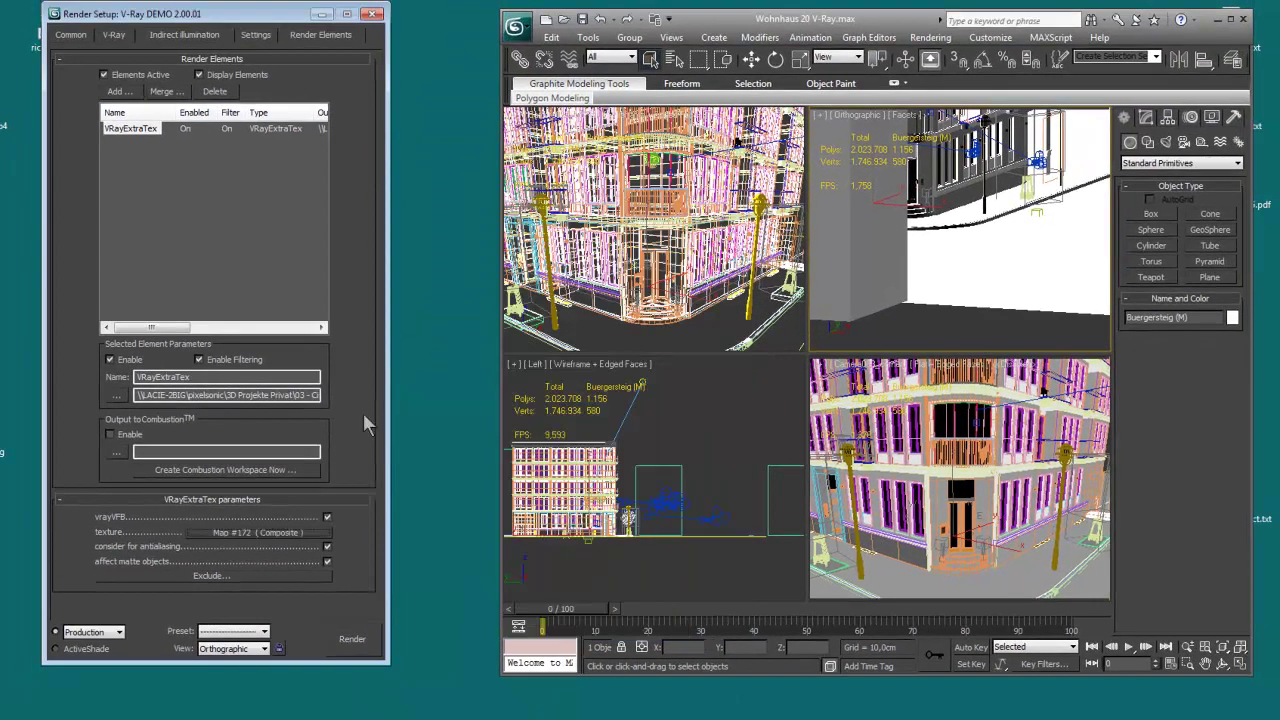
Step: Open the Compact Material Editor and place the render element's Composite map in the first sample slot as an instance
{"action": "left_click", "coordinate": [930, 37]}
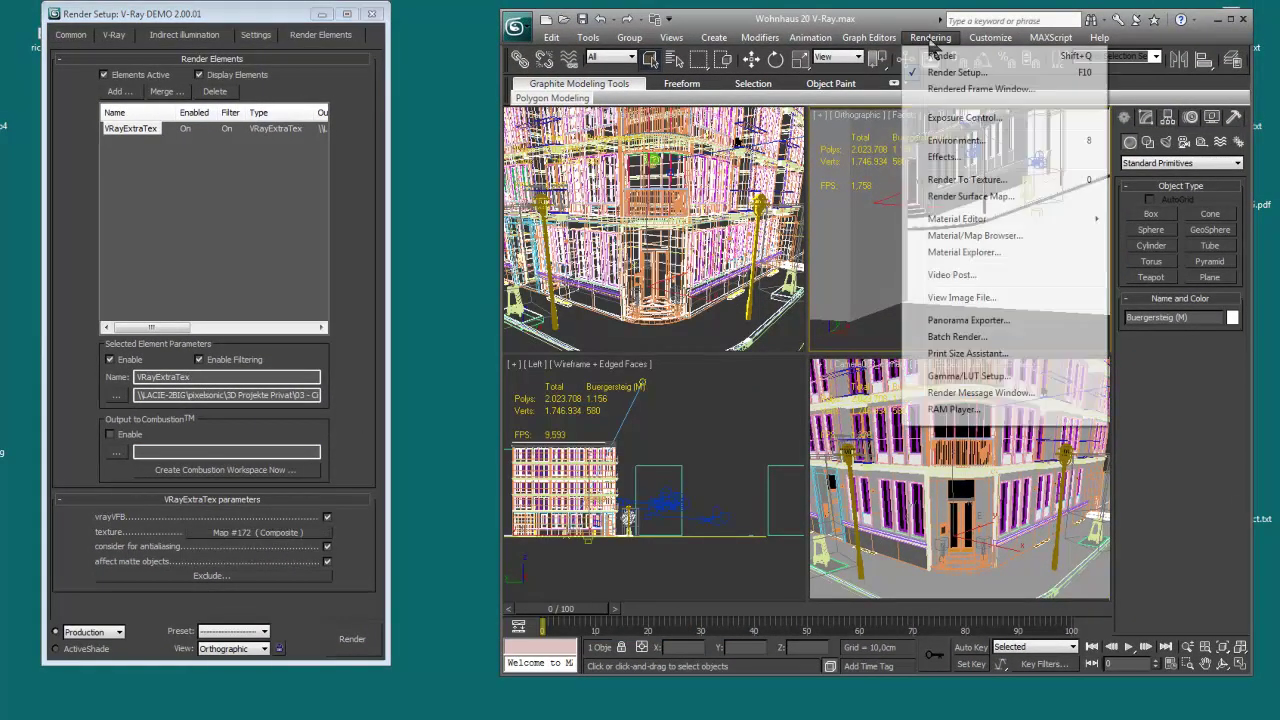
{"action": "mouse_move", "coordinate": [1006, 228]}
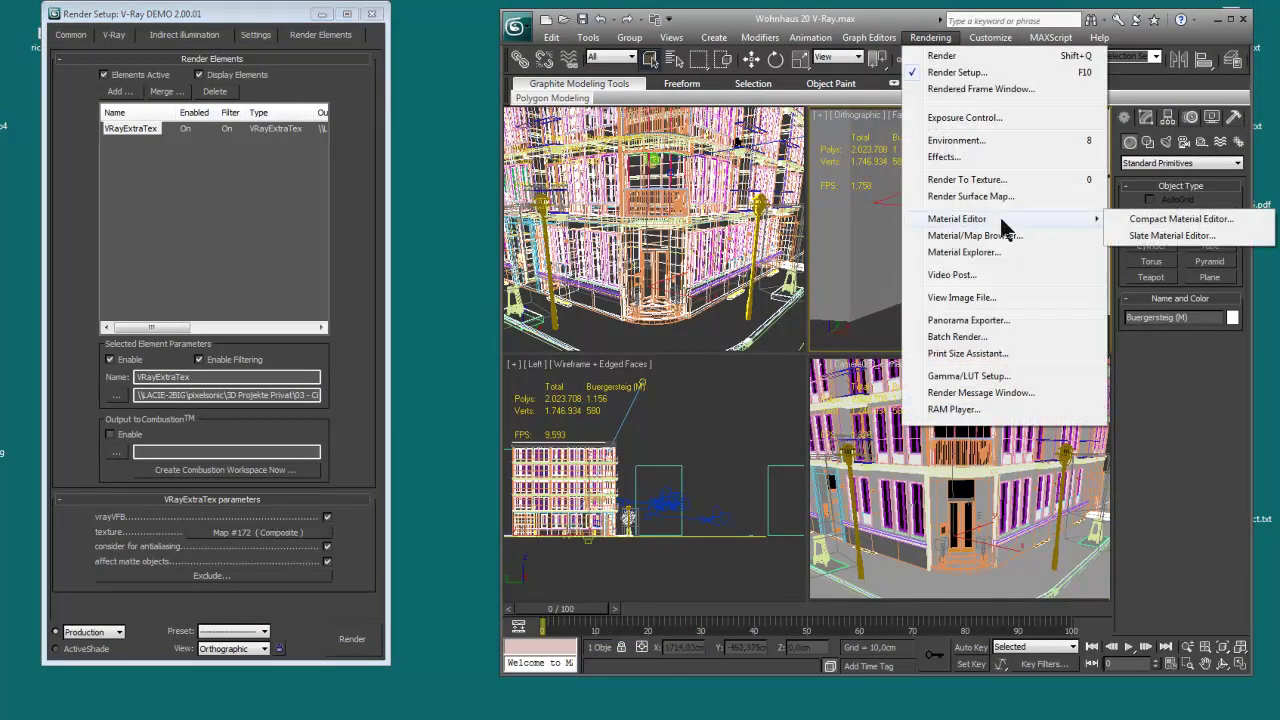
{"action": "left_click", "coordinate": [1140, 218]}
{"action": "left_click_drag", "start_coordinate": [330, 109], "coordinate": [687, 69]}
{"action": "left_click_drag", "start_coordinate": [285, 534], "coordinate": [627, 150]}
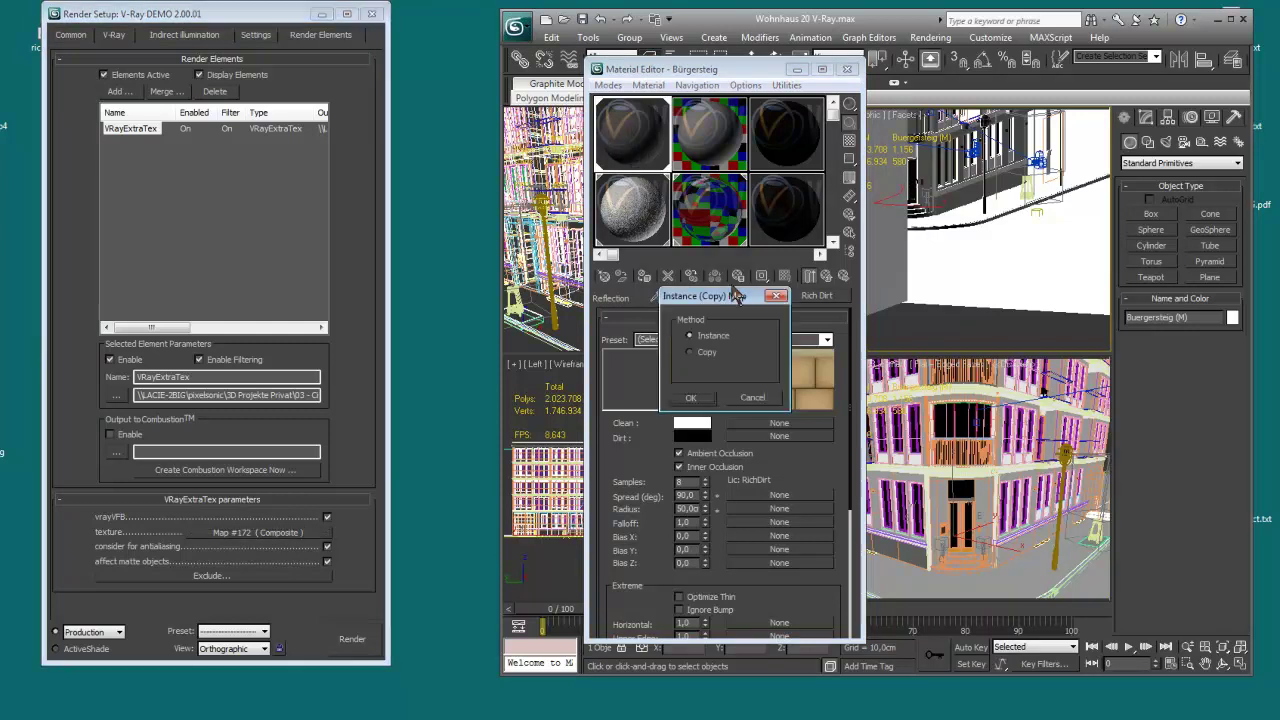
{"action": "left_click", "coordinate": [706, 404]}
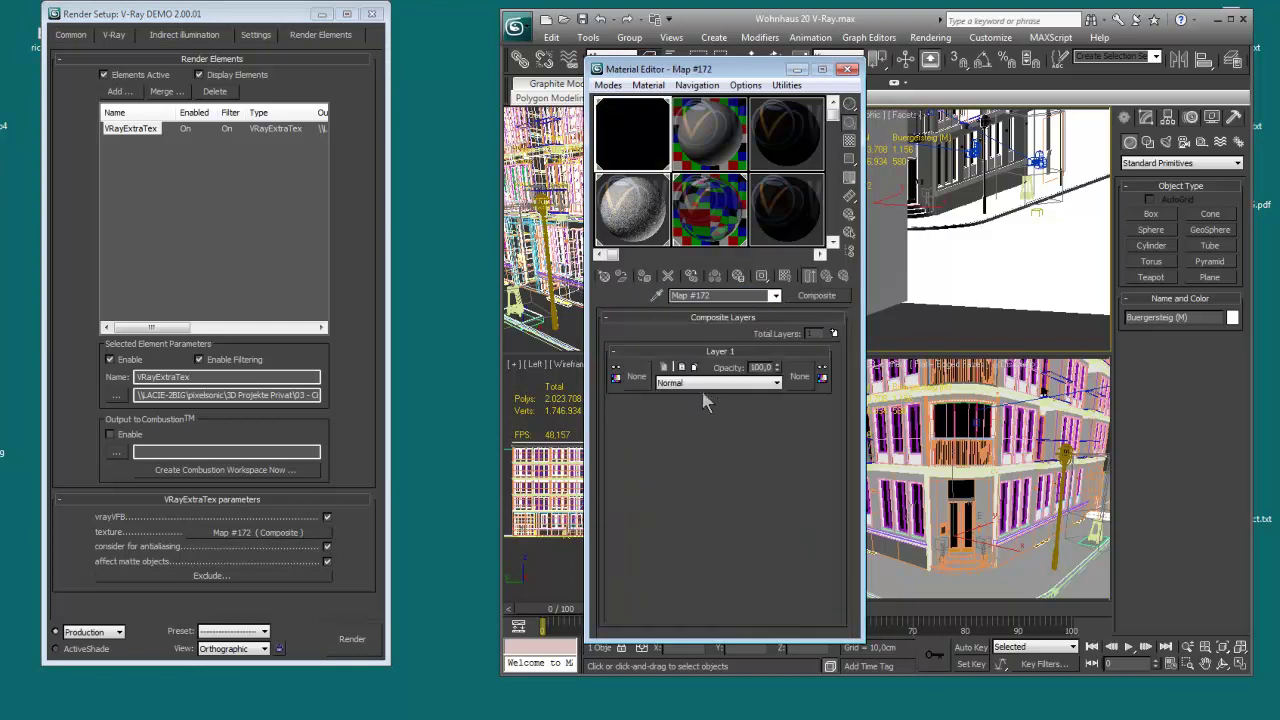
Step: Assign a Rich Dirt map to Layer 1 of the Composite map and return to the layer list
{"action": "left_click", "coordinate": [639, 377]}
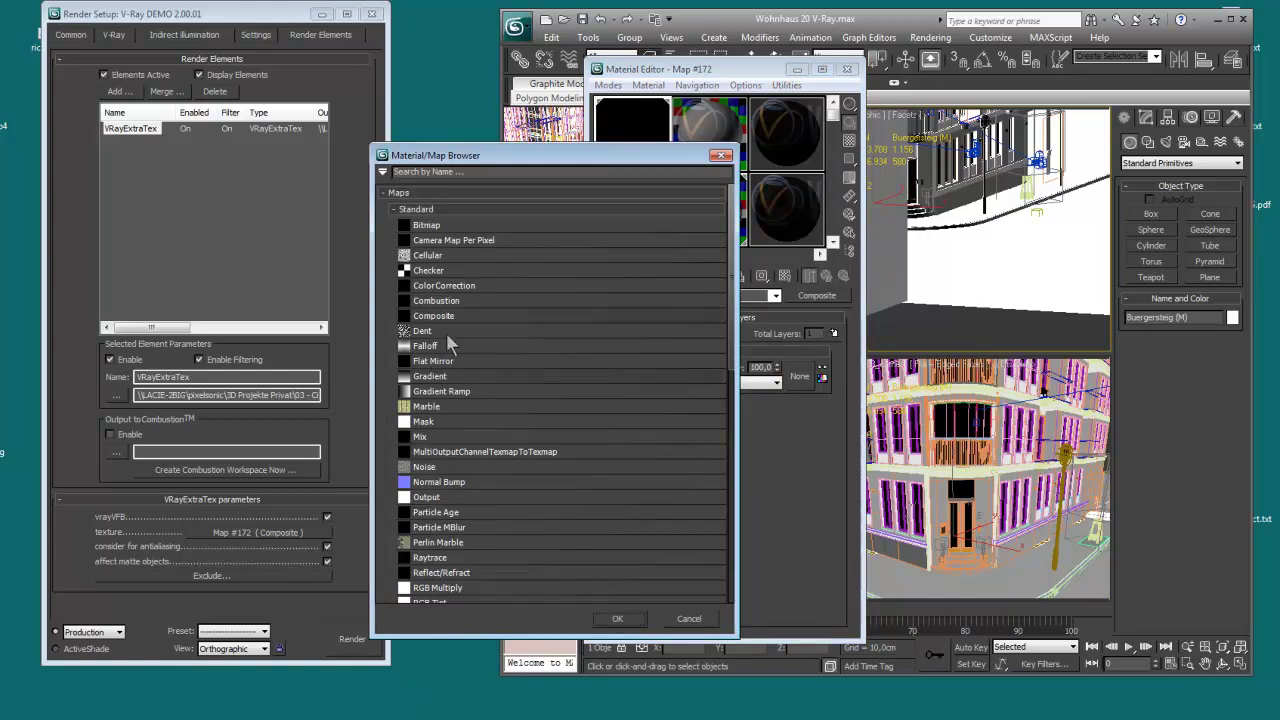
{"action": "left_click_drag", "start_coordinate": [454, 637], "coordinate": [444, 719]}
{"action": "double_click", "coordinate": [428, 623]}
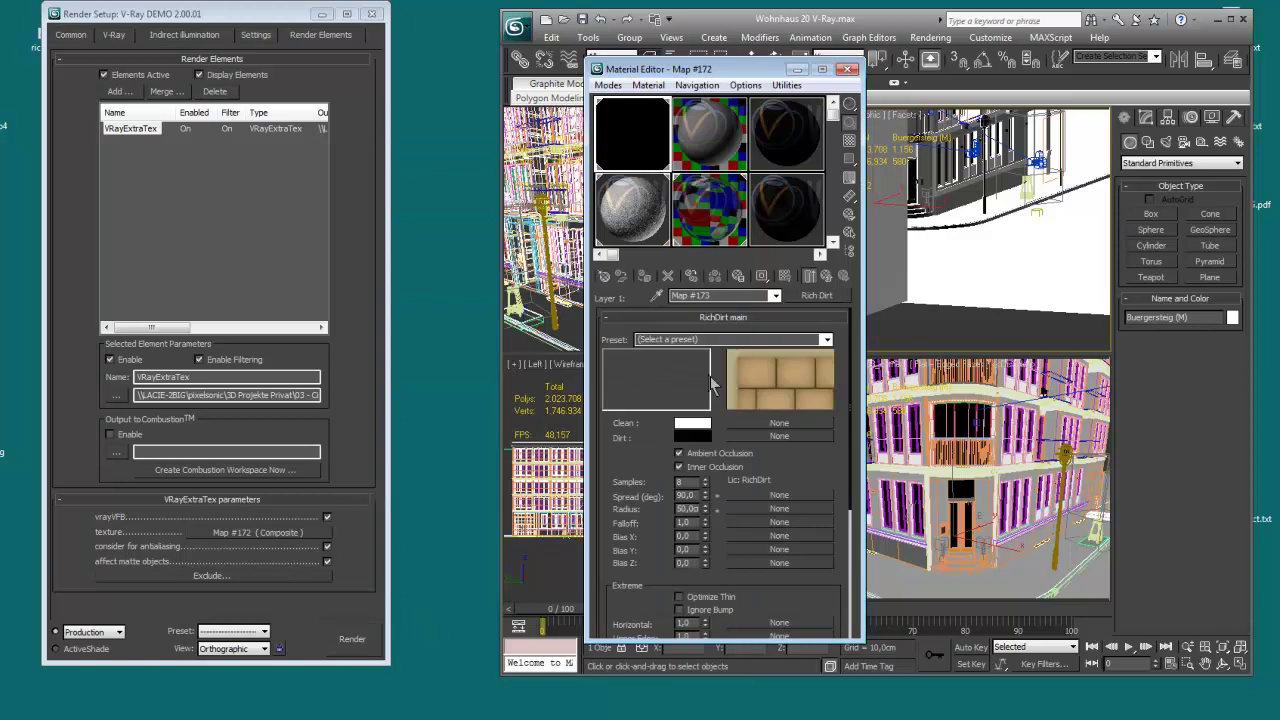
{"action": "left_click", "coordinate": [826, 276]}
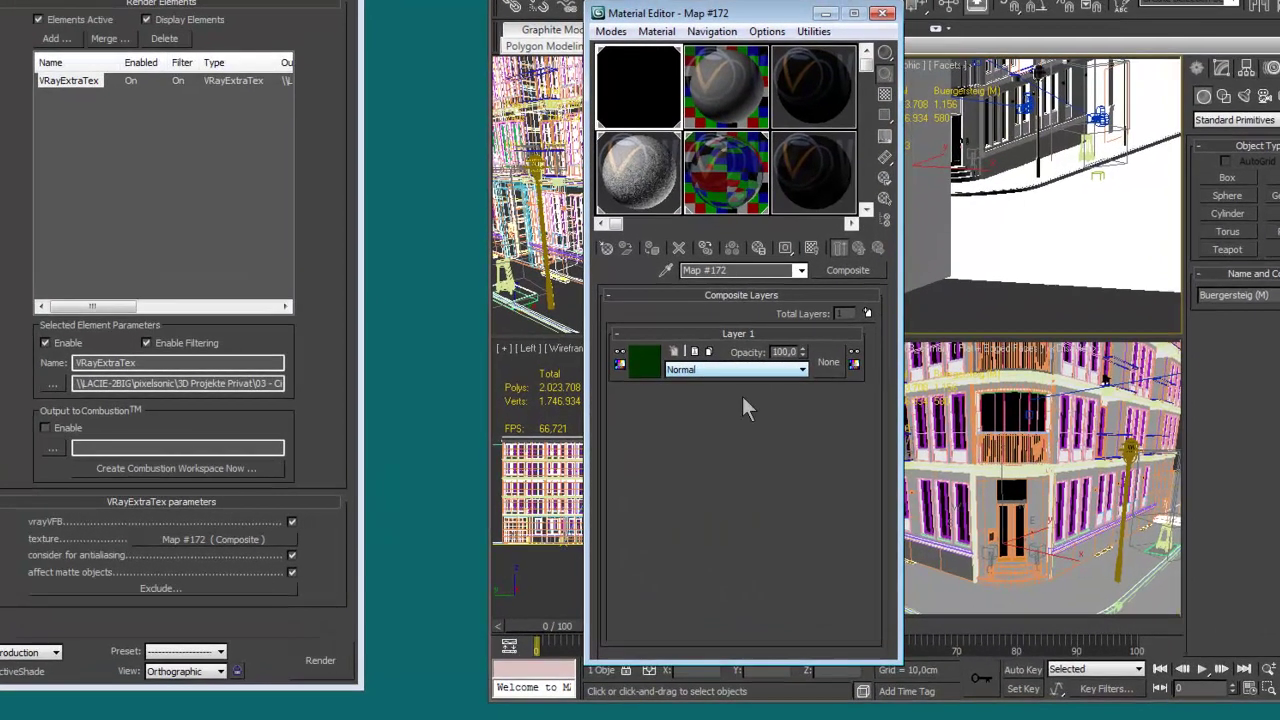
Step: Add two more layers to the Composite map and place a copy of Layer 1's Rich Dirt map in each
{"action": "left_click", "coordinate": [874, 309]}
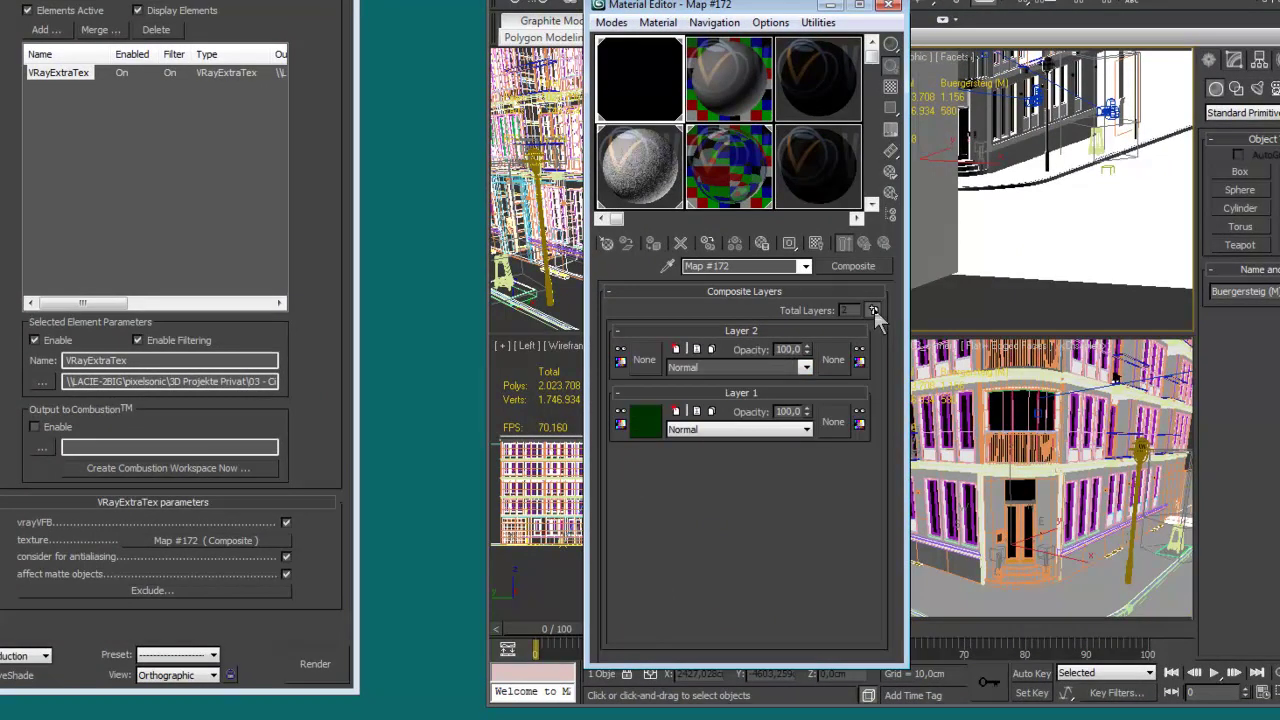
{"action": "left_click", "coordinate": [874, 310]}
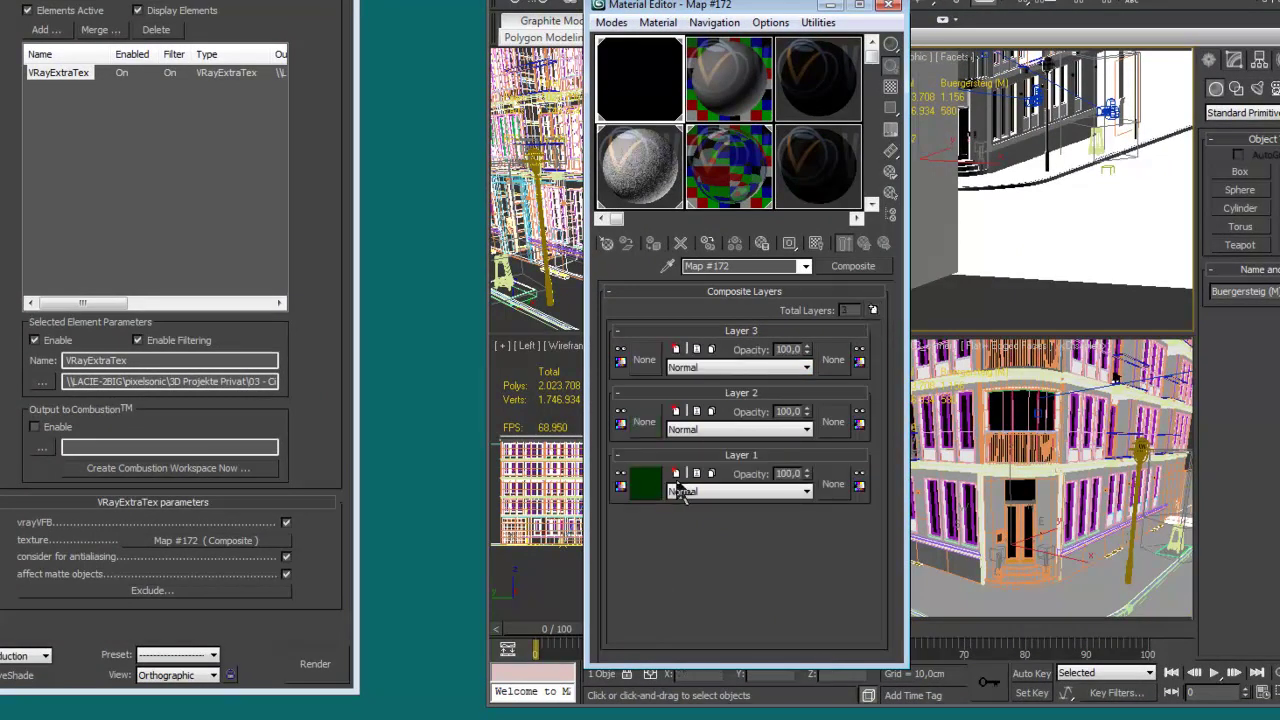
{"action": "left_click_drag", "start_coordinate": [652, 428], "coordinate": [656, 427]}
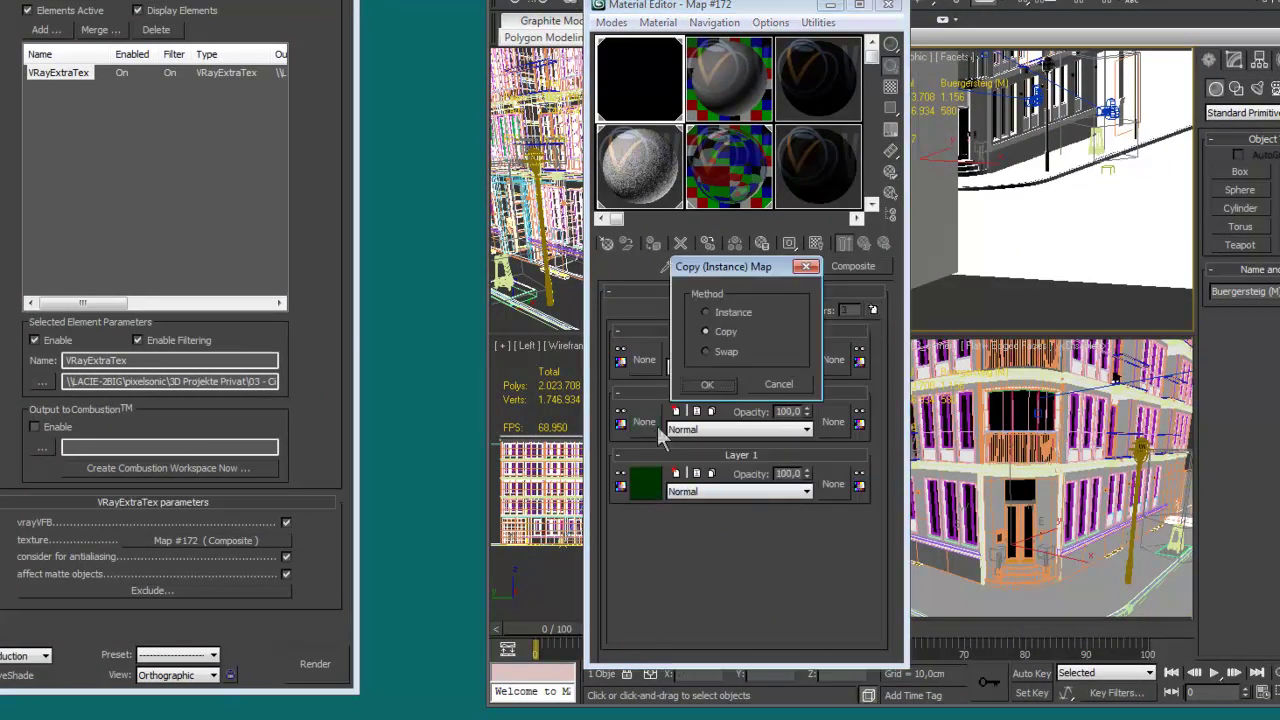
{"action": "left_click", "coordinate": [707, 380]}
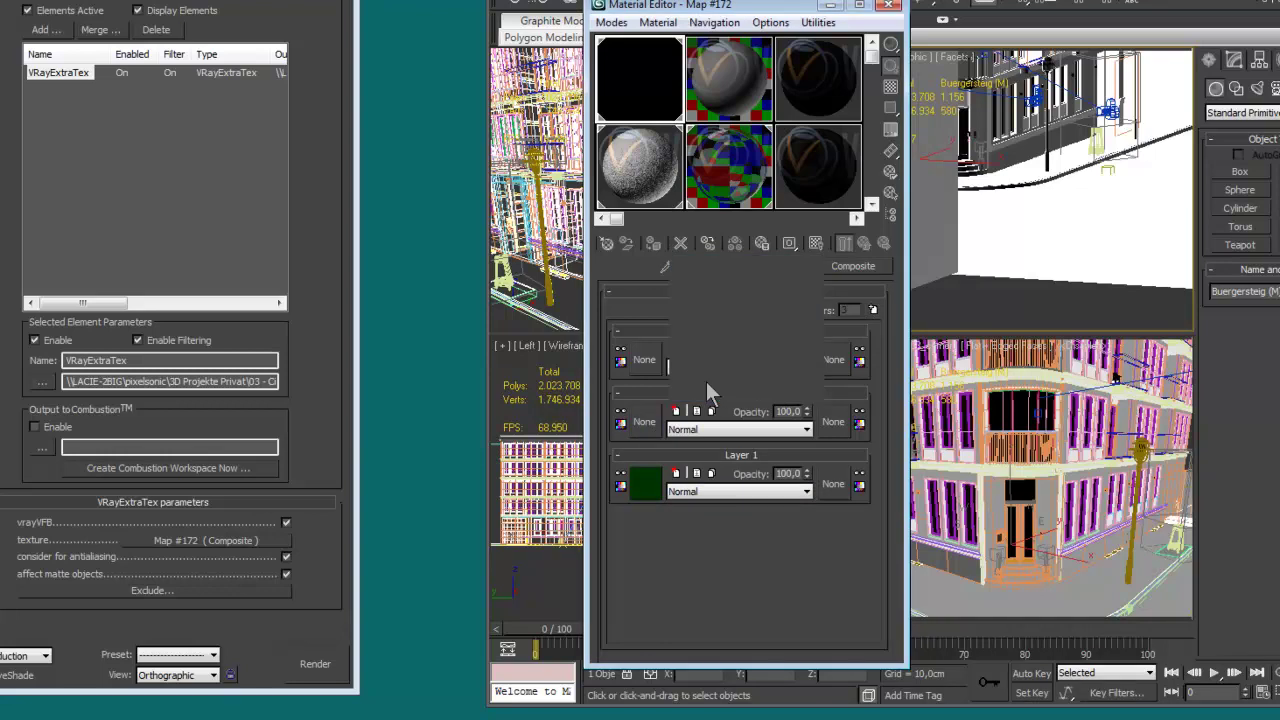
{"action": "left_click_drag", "start_coordinate": [653, 484], "coordinate": [650, 375]}
{"action": "left_click", "coordinate": [720, 383]}
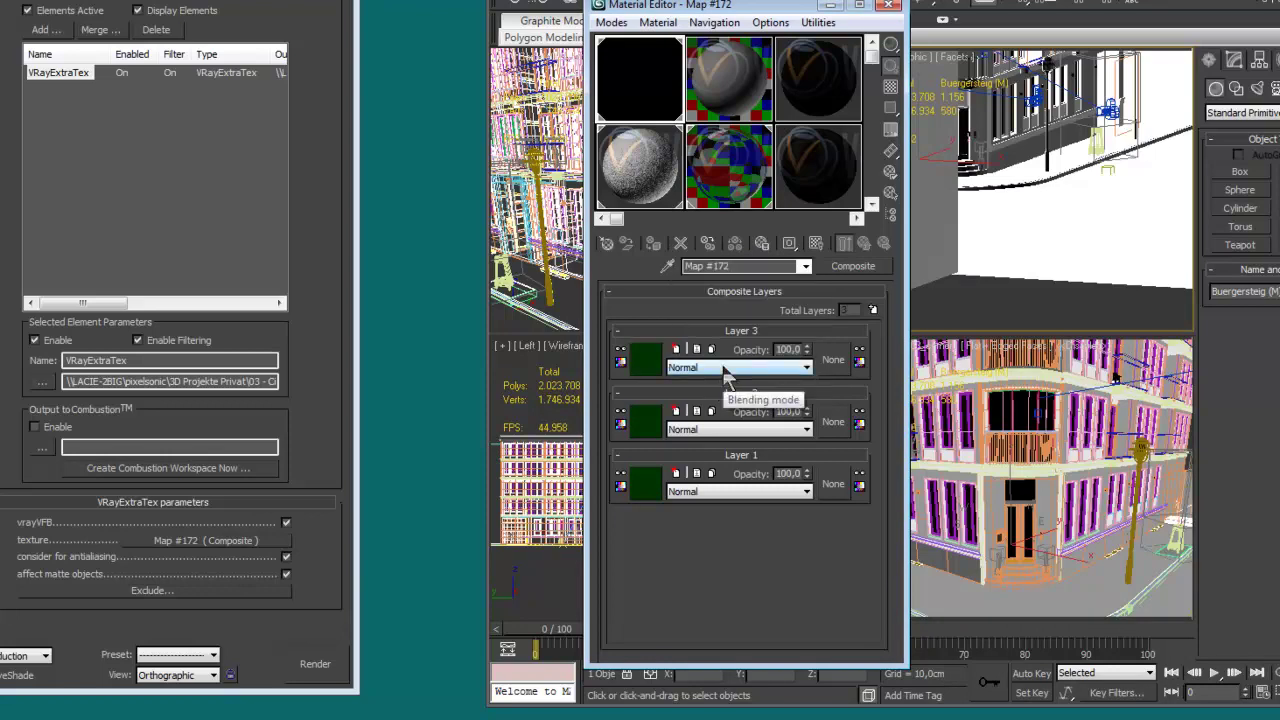
Step: Set the blending mode of all three composite layers to Multiply
{"action": "left_click", "coordinate": [727, 368]}
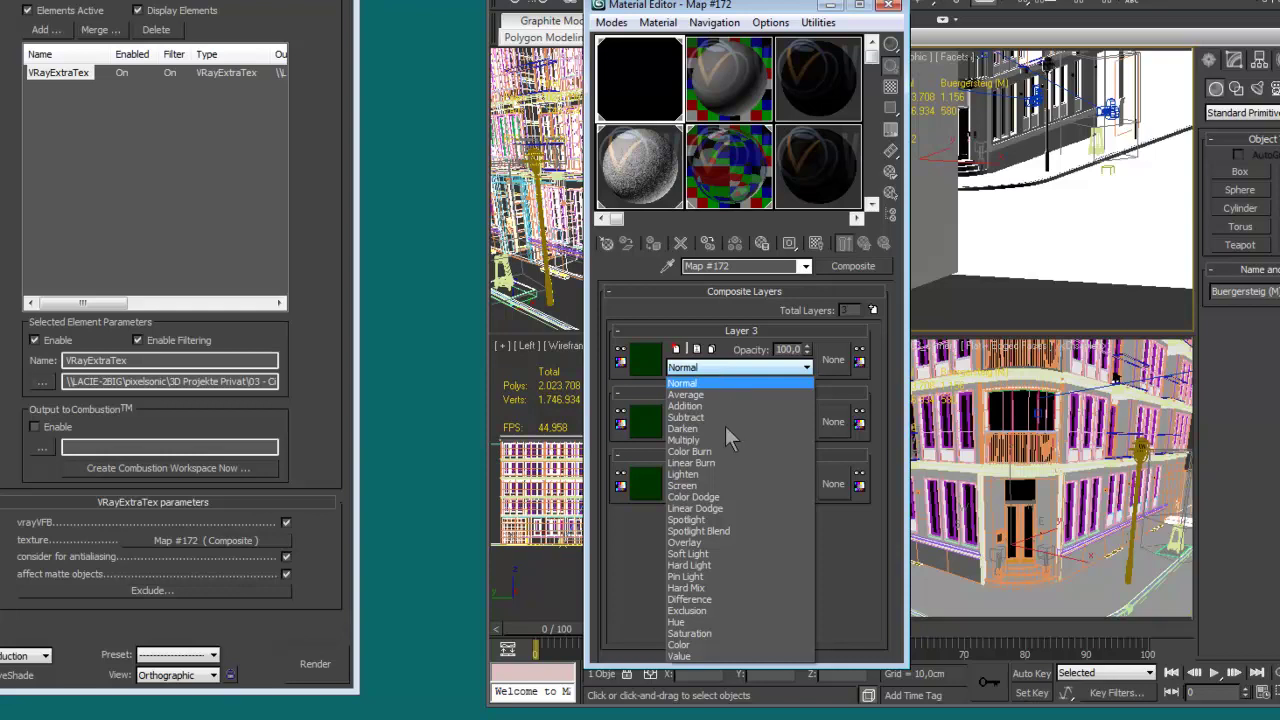
{"action": "left_click", "coordinate": [709, 440]}
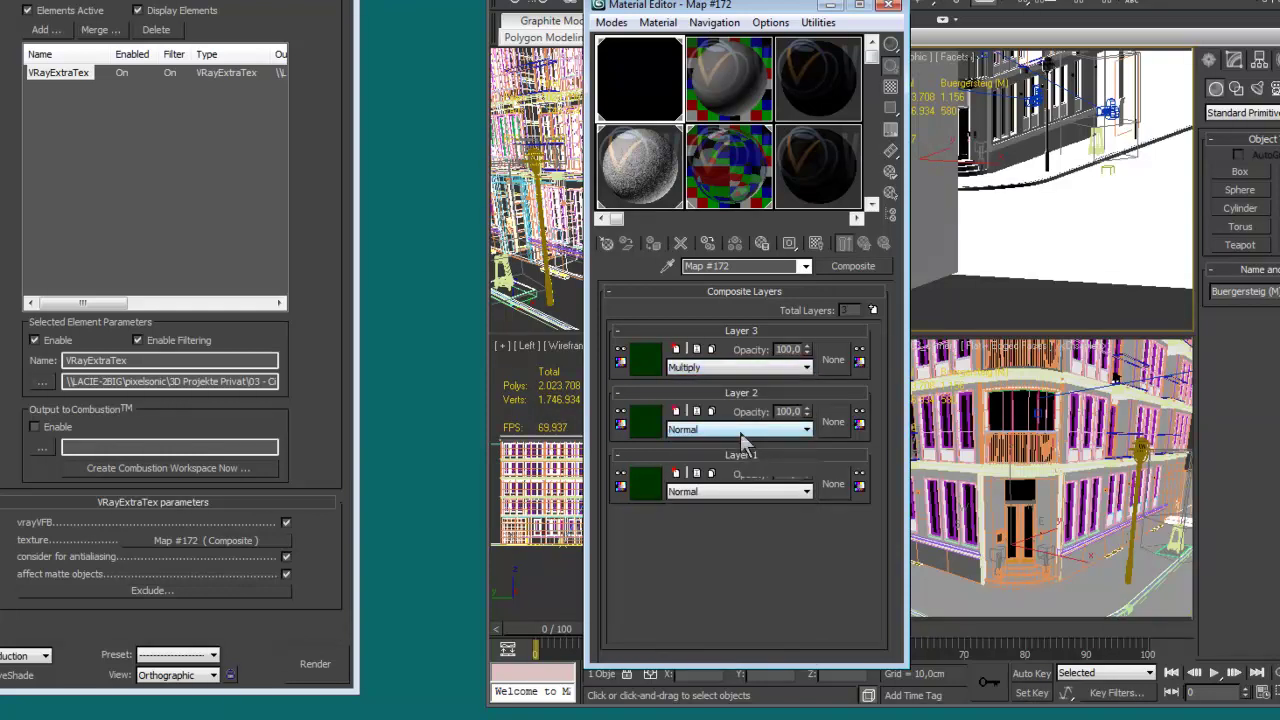
{"action": "left_click", "coordinate": [740, 430]}
{"action": "left_click", "coordinate": [712, 502]}
{"action": "left_click", "coordinate": [733, 491]}
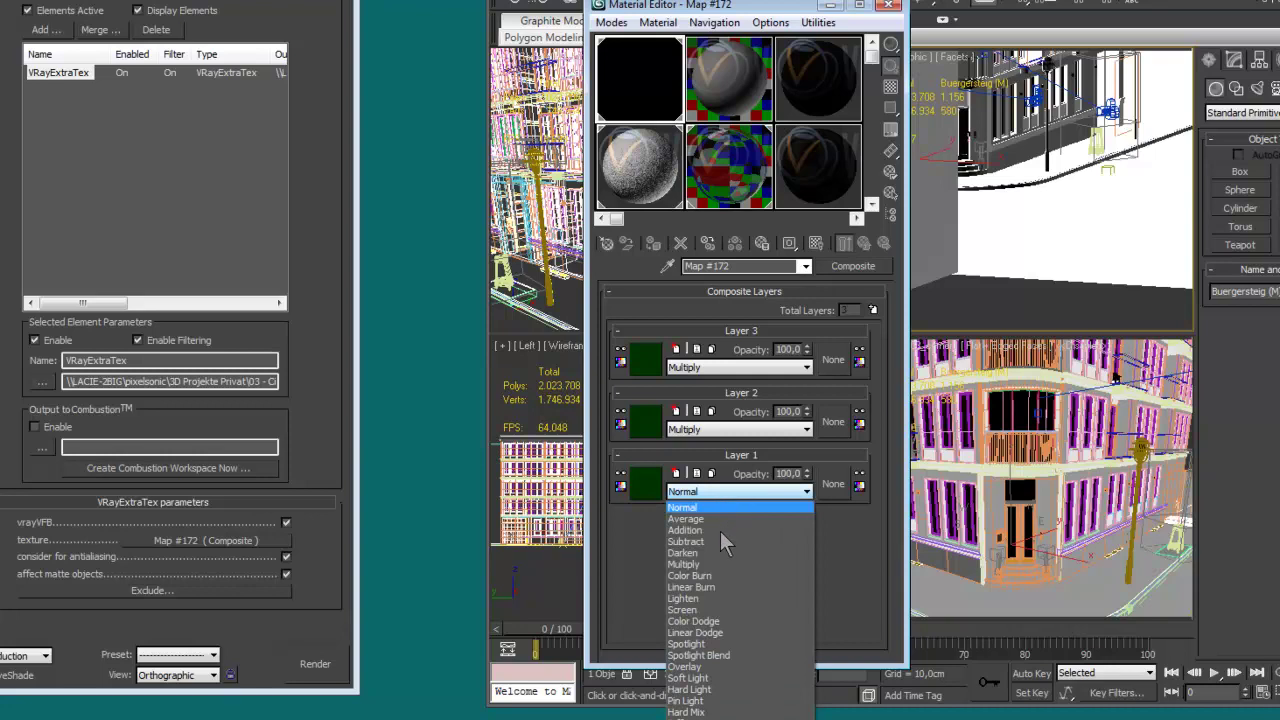
{"action": "left_click", "coordinate": [700, 564]}
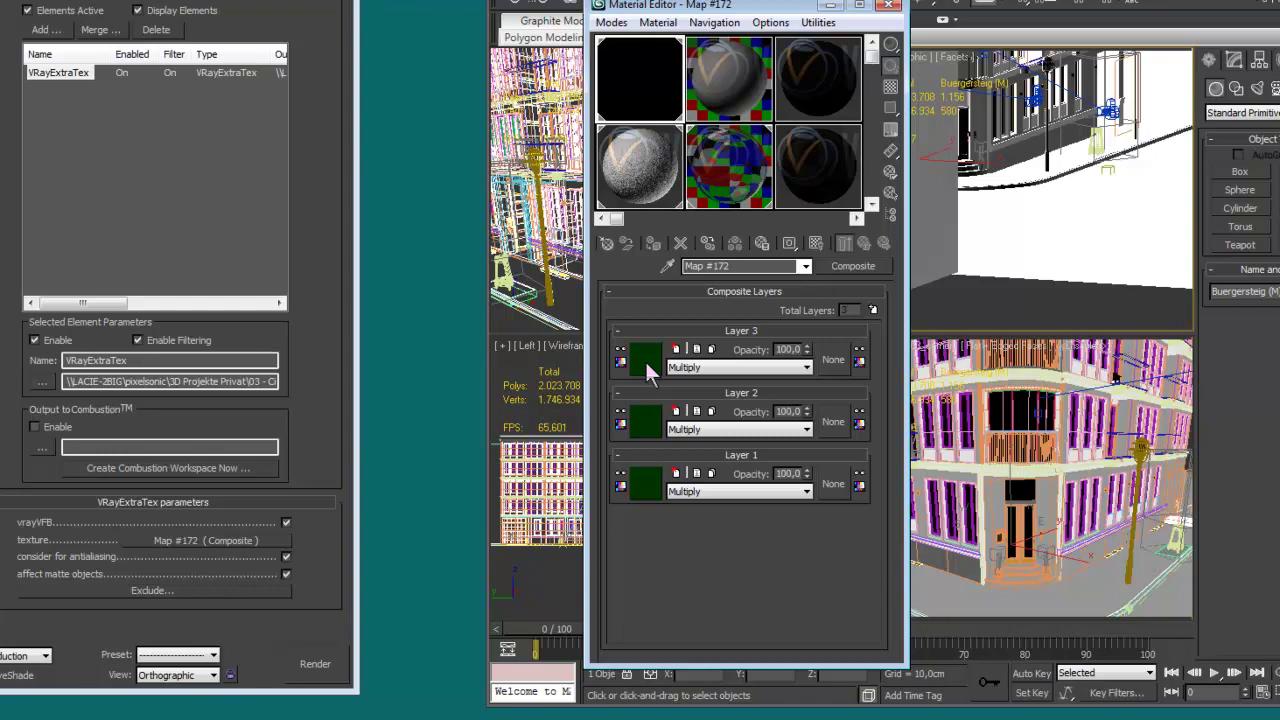
Step: Apply the Rich Building preset to the Rich Dirt map in Layer 3 and return to the layer list
{"action": "left_click", "coordinate": [645, 362]}
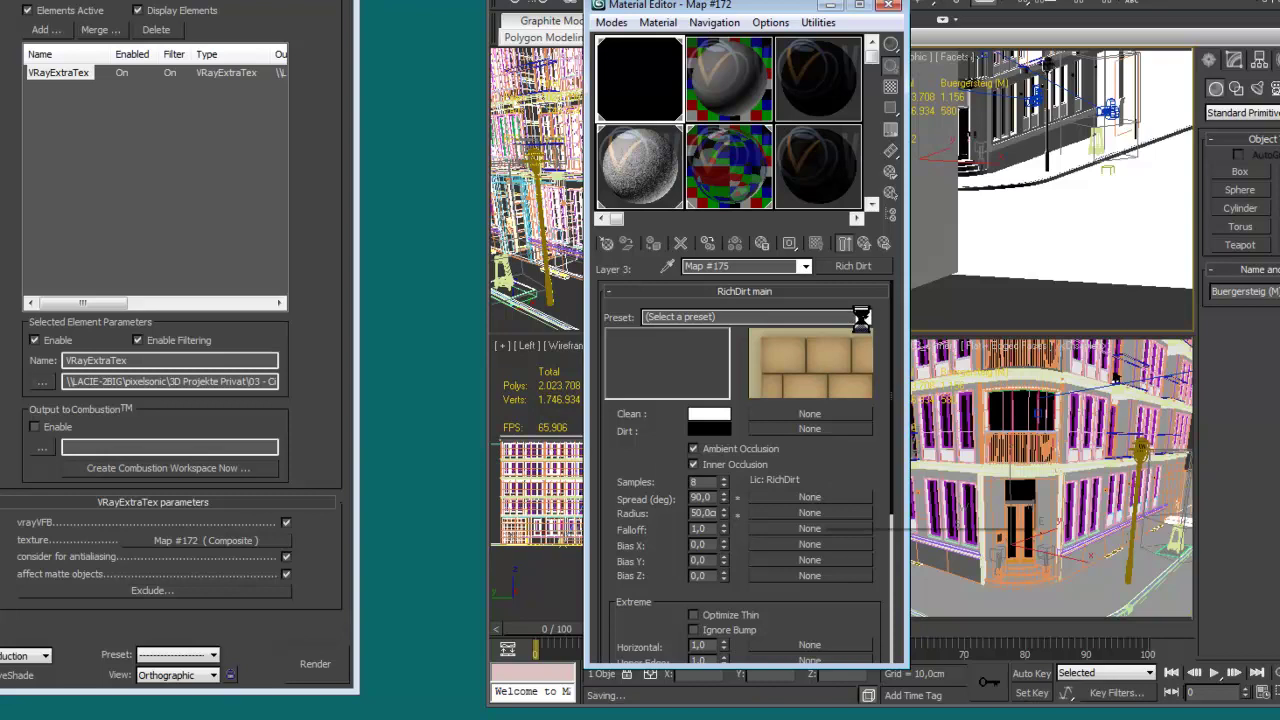
{"action": "left_click", "coordinate": [862, 317]}
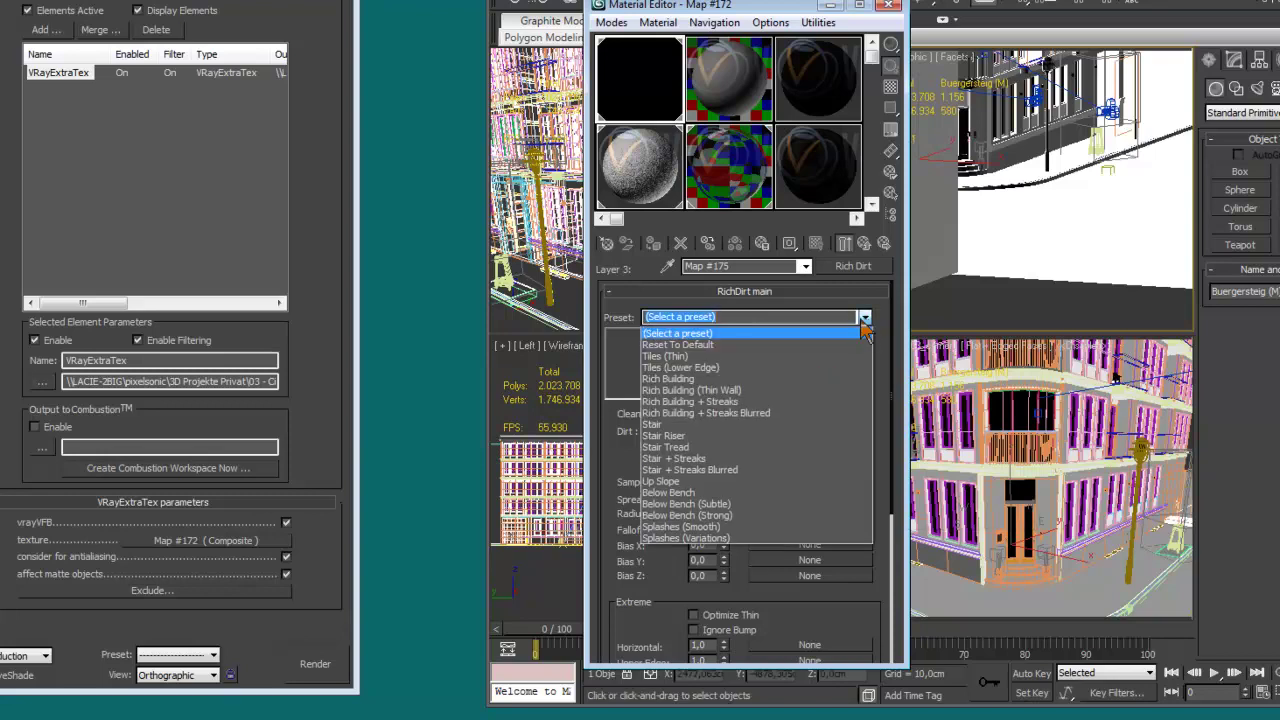
{"action": "left_click", "coordinate": [785, 379]}
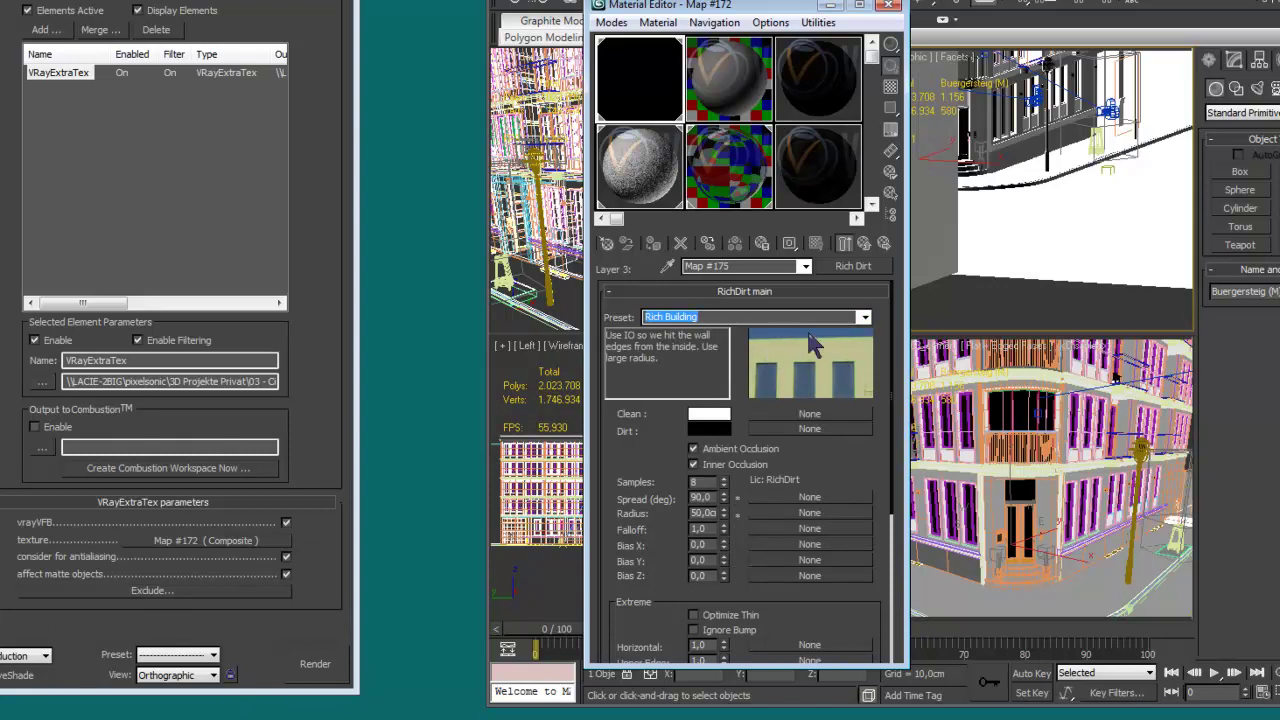
{"action": "left_click", "coordinate": [862, 243]}
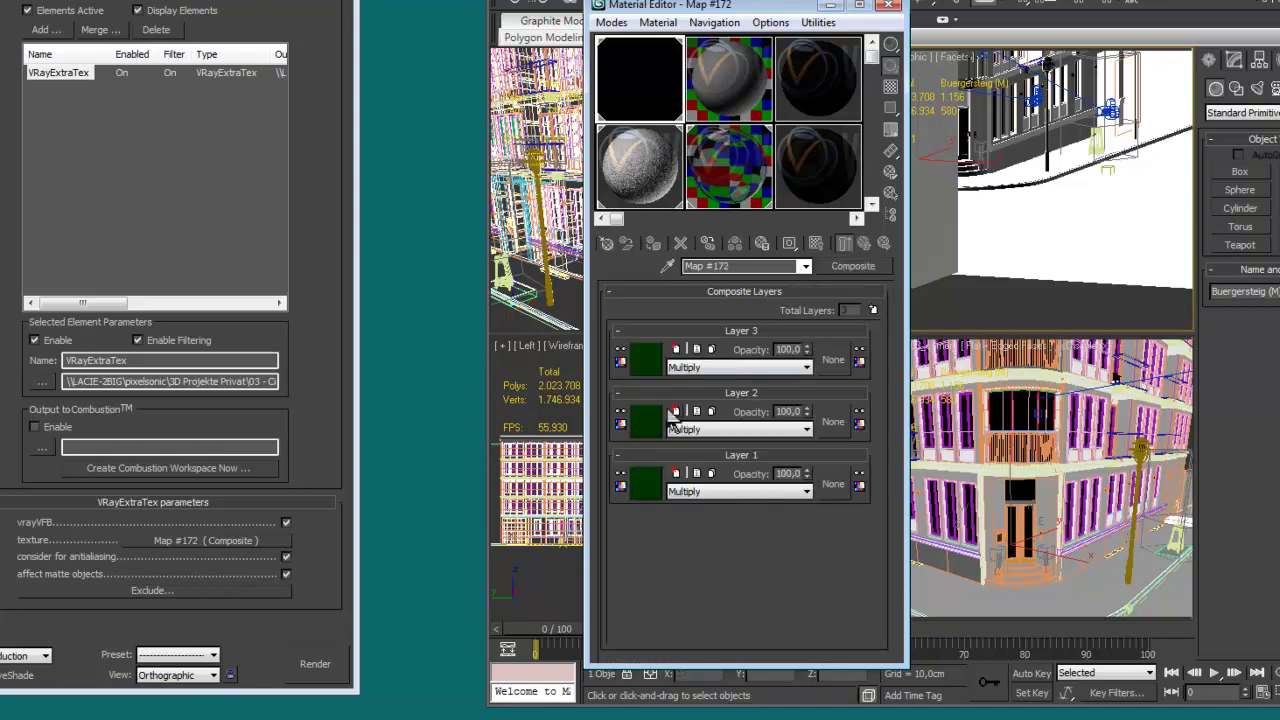
Step: Apply the Below Bench (Strong) preset to the Rich Dirt map in Layer 2 and return to the layer list
{"action": "left_click", "coordinate": [648, 422]}
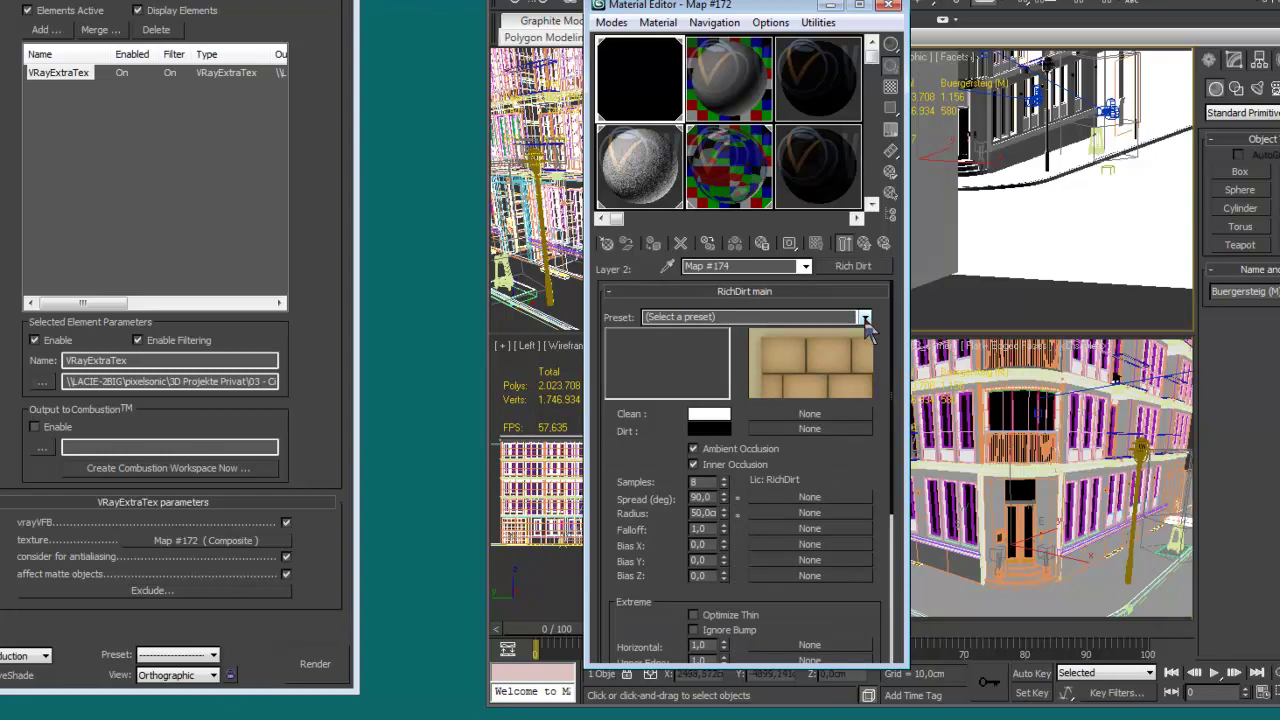
{"action": "left_click", "coordinate": [865, 317]}
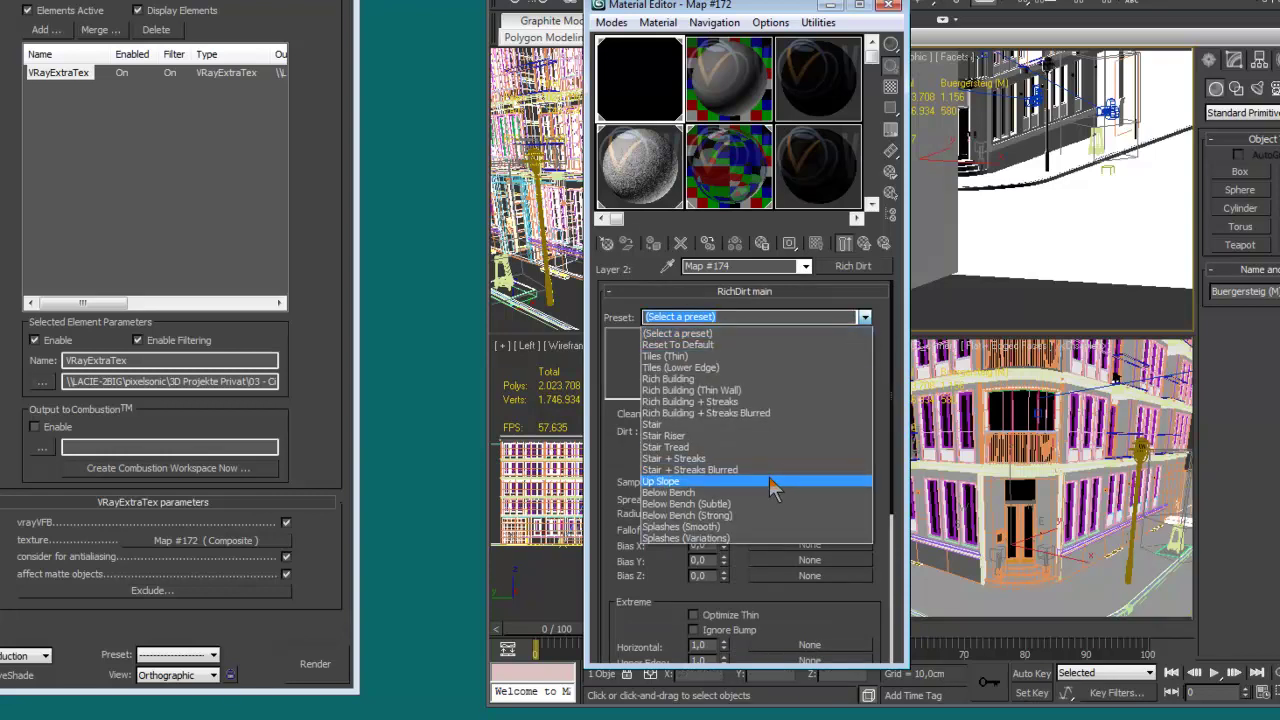
{"action": "left_click", "coordinate": [734, 515]}
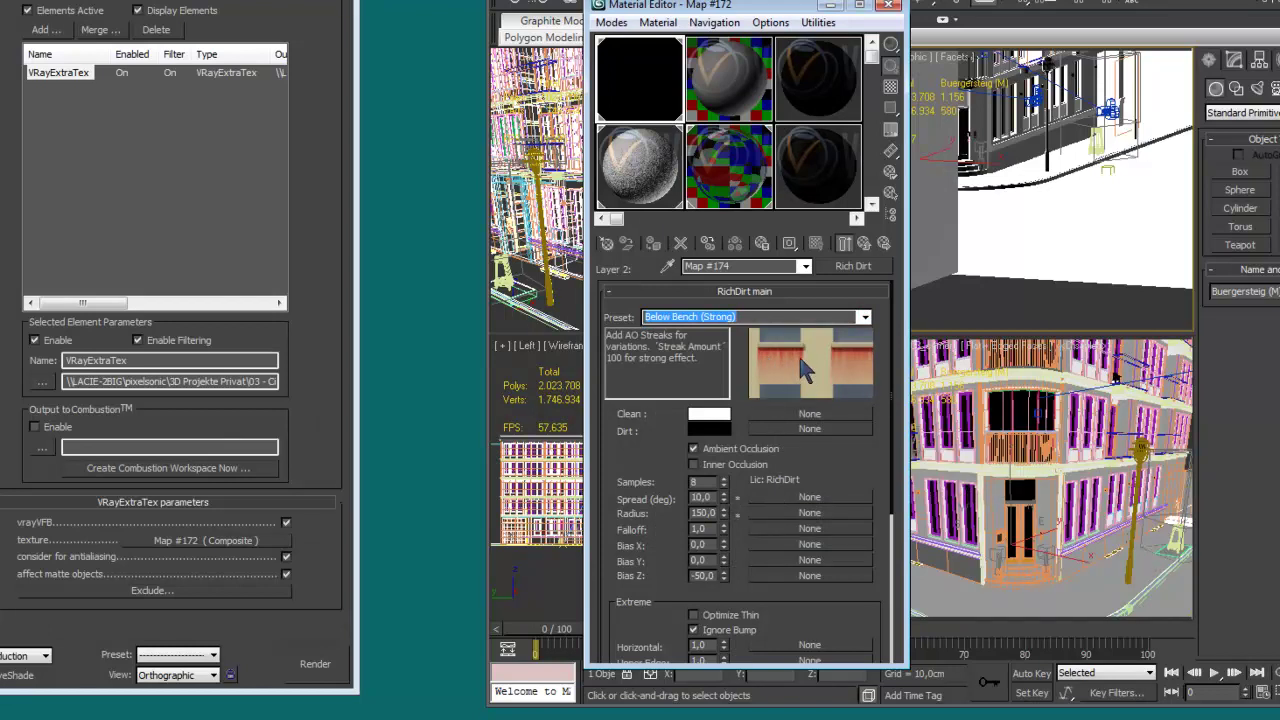
{"action": "left_click_drag", "start_coordinate": [780, 6], "coordinate": [487, 88]}
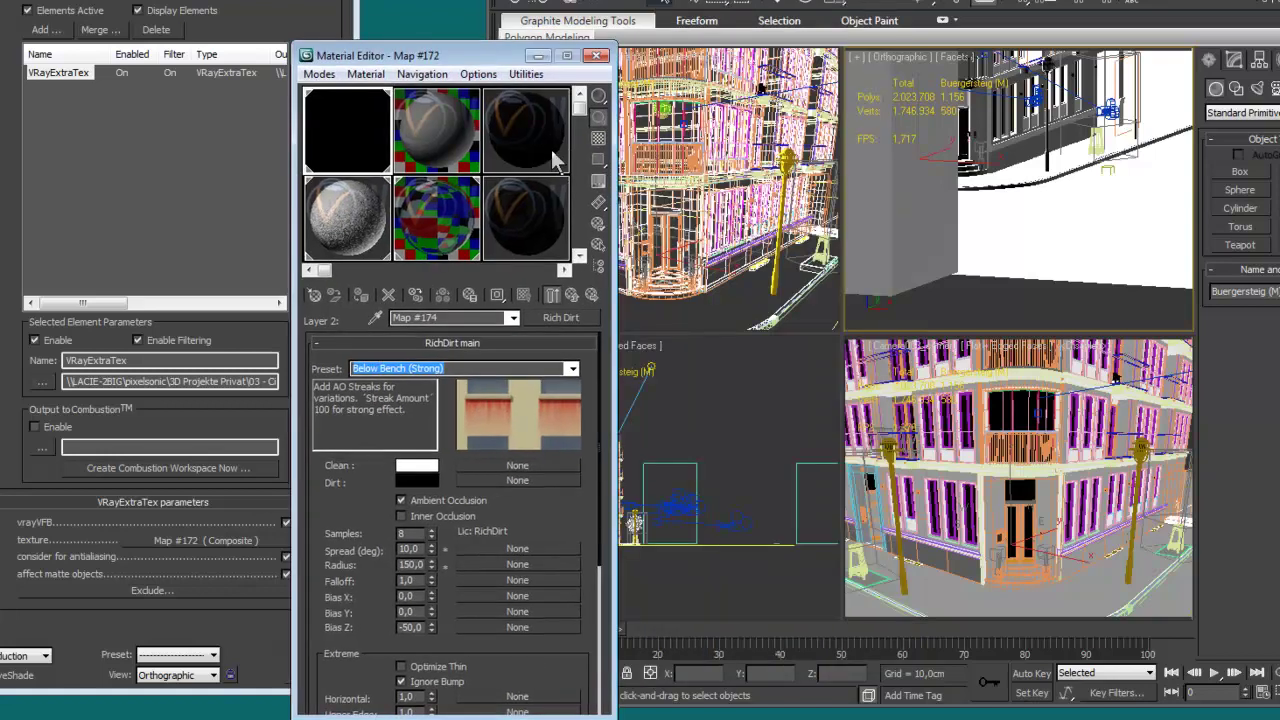
{"action": "left_click_drag", "start_coordinate": [412, 55], "coordinate": [669, 53]}
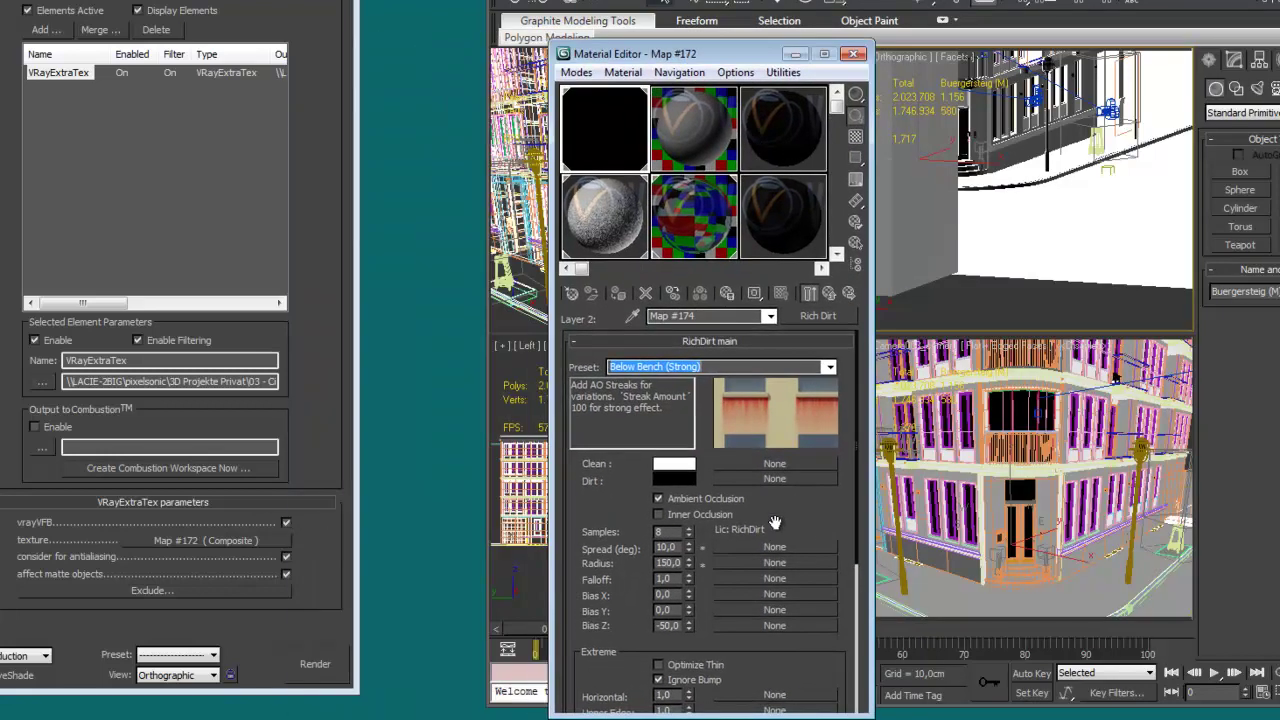
{"action": "left_click", "coordinate": [829, 293]}
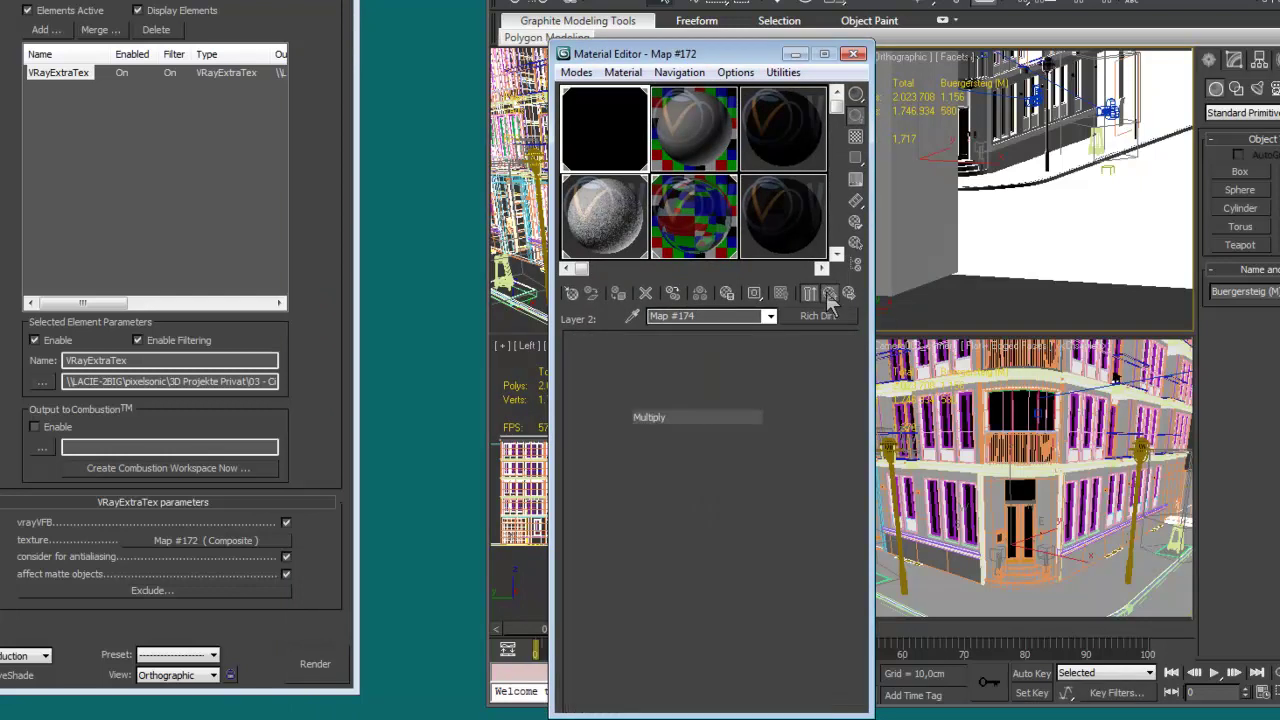
Step: Apply the Splashes (Variations) preset to the Rich Dirt map in Layer 1 and move the Material Editor aside
{"action": "left_click", "coordinate": [612, 532]}
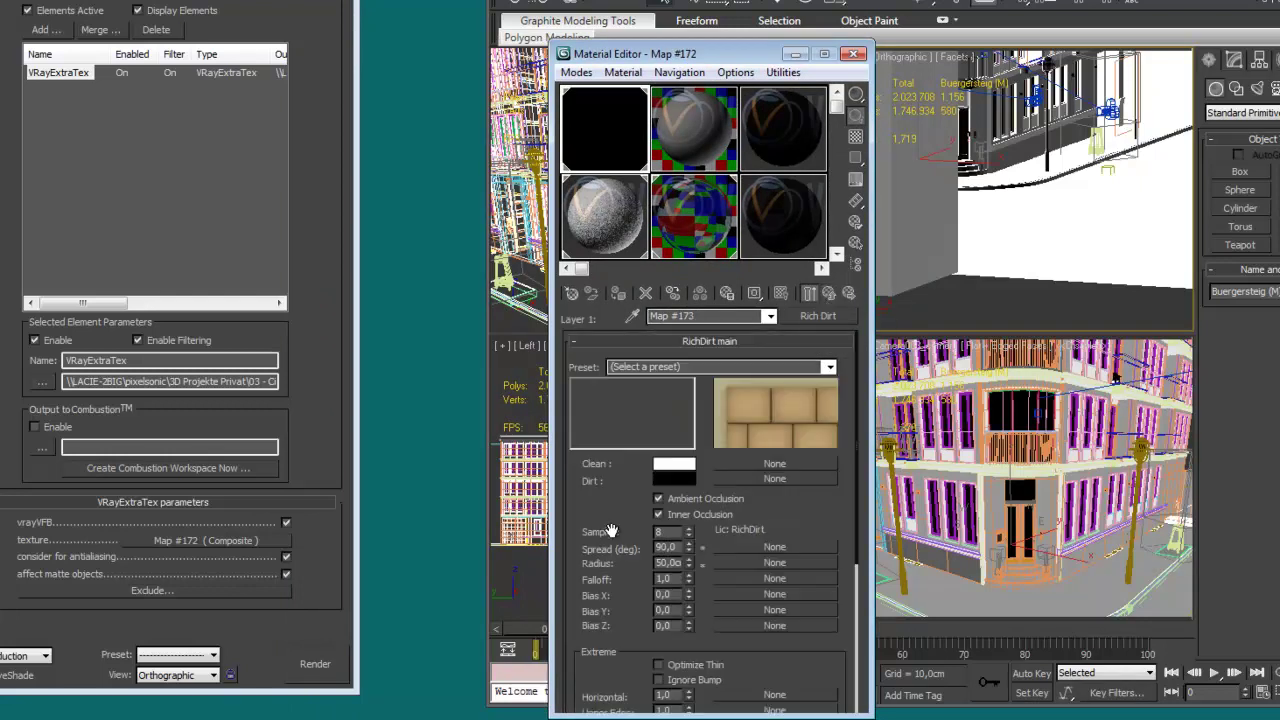
{"action": "left_click", "coordinate": [829, 367]}
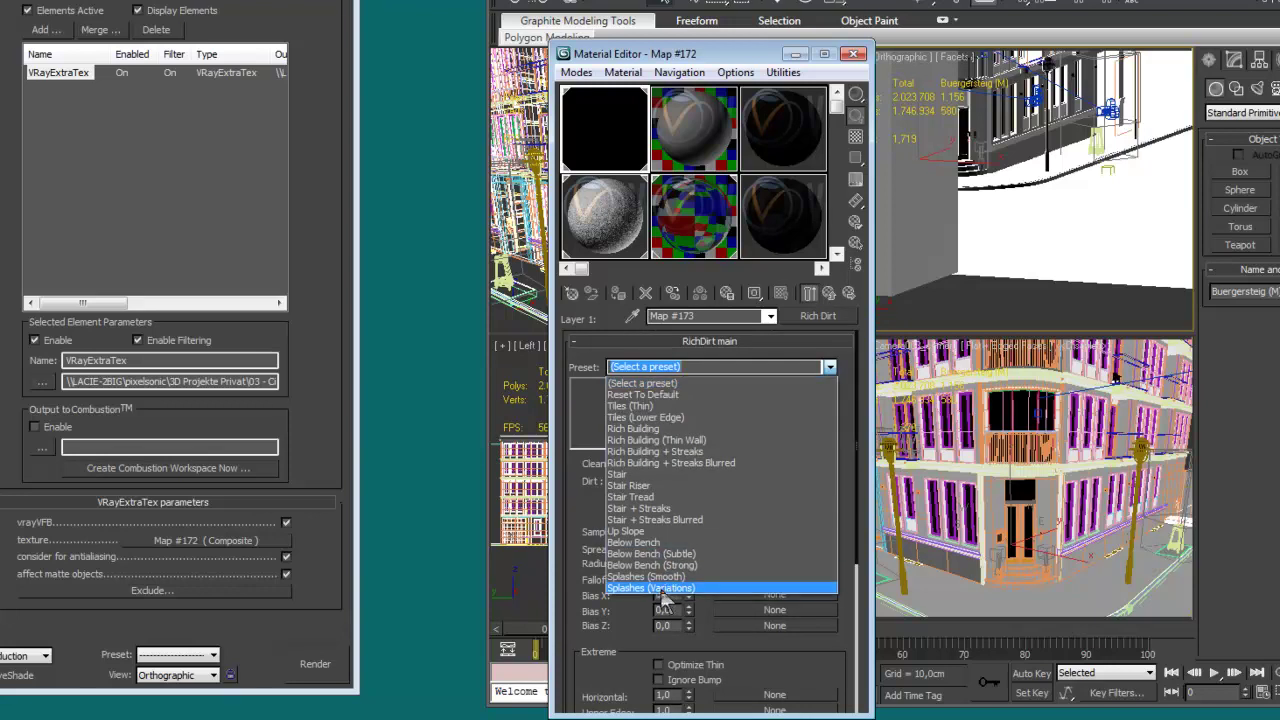
{"action": "left_click", "coordinate": [664, 588]}
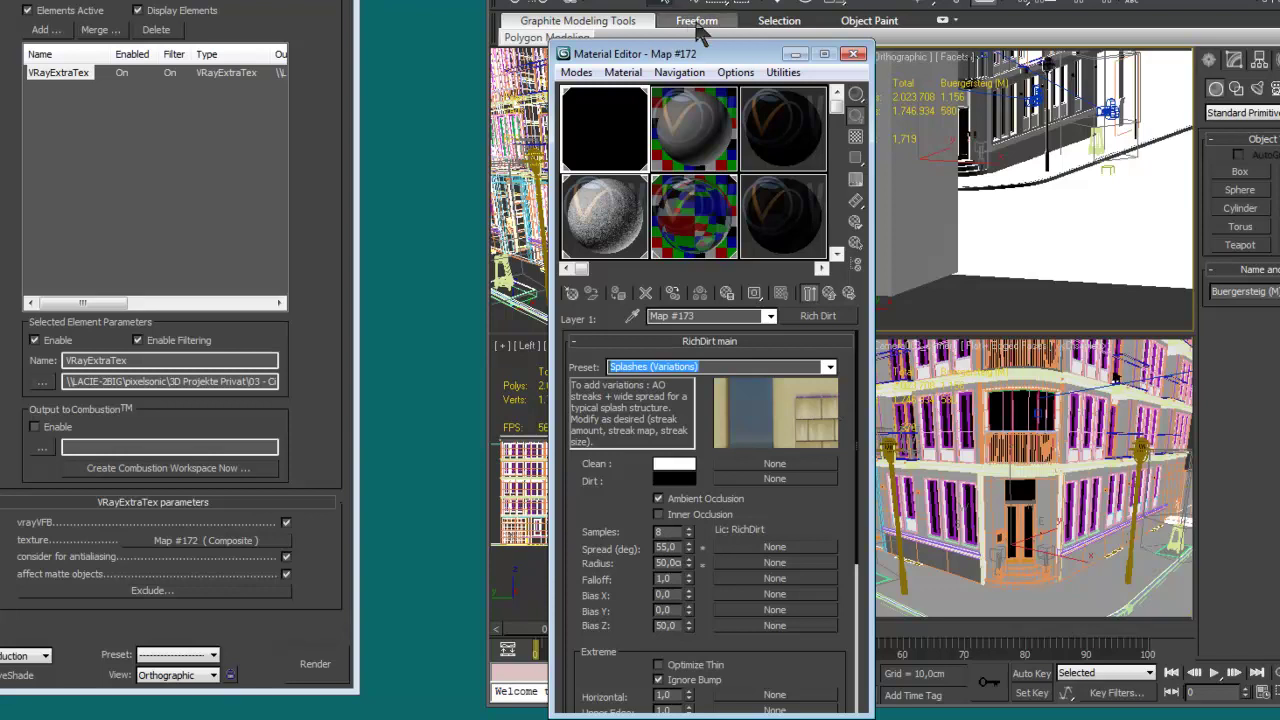
{"action": "left_click_drag", "start_coordinate": [721, 54], "coordinate": [577, 20]}
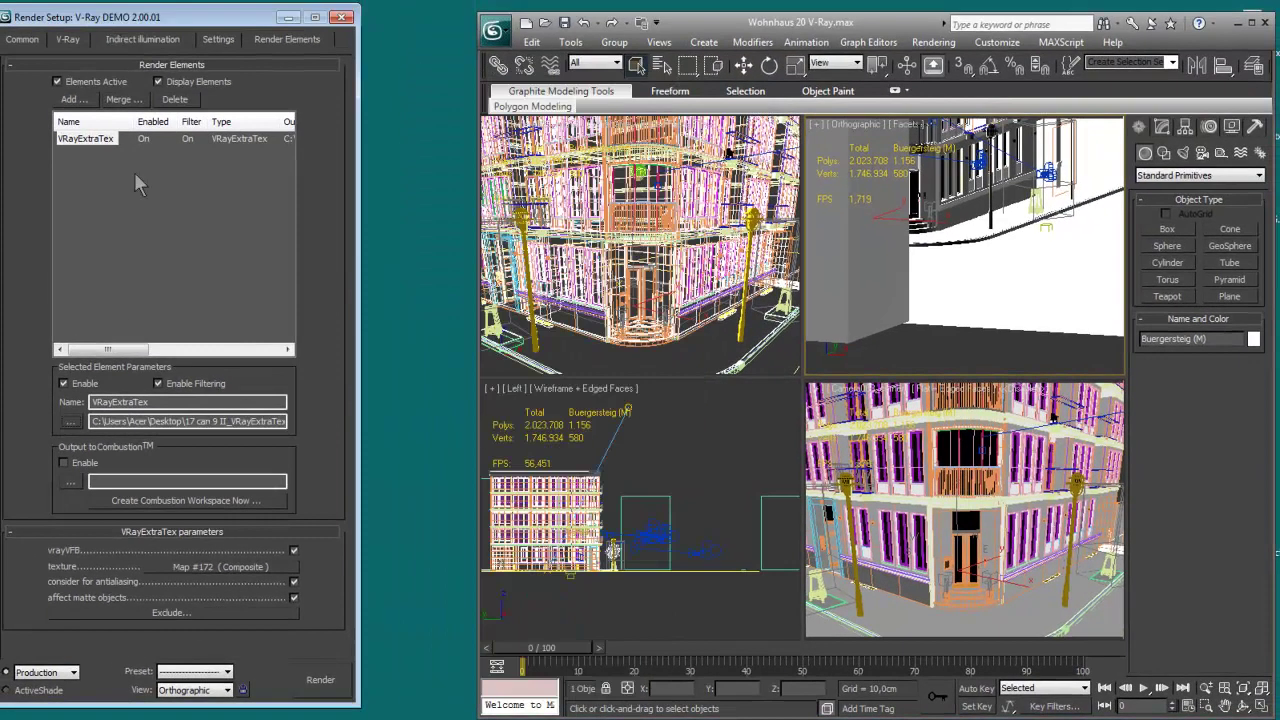
{"action": "left_click_drag", "start_coordinate": [163, 18], "coordinate": [183, 30]}
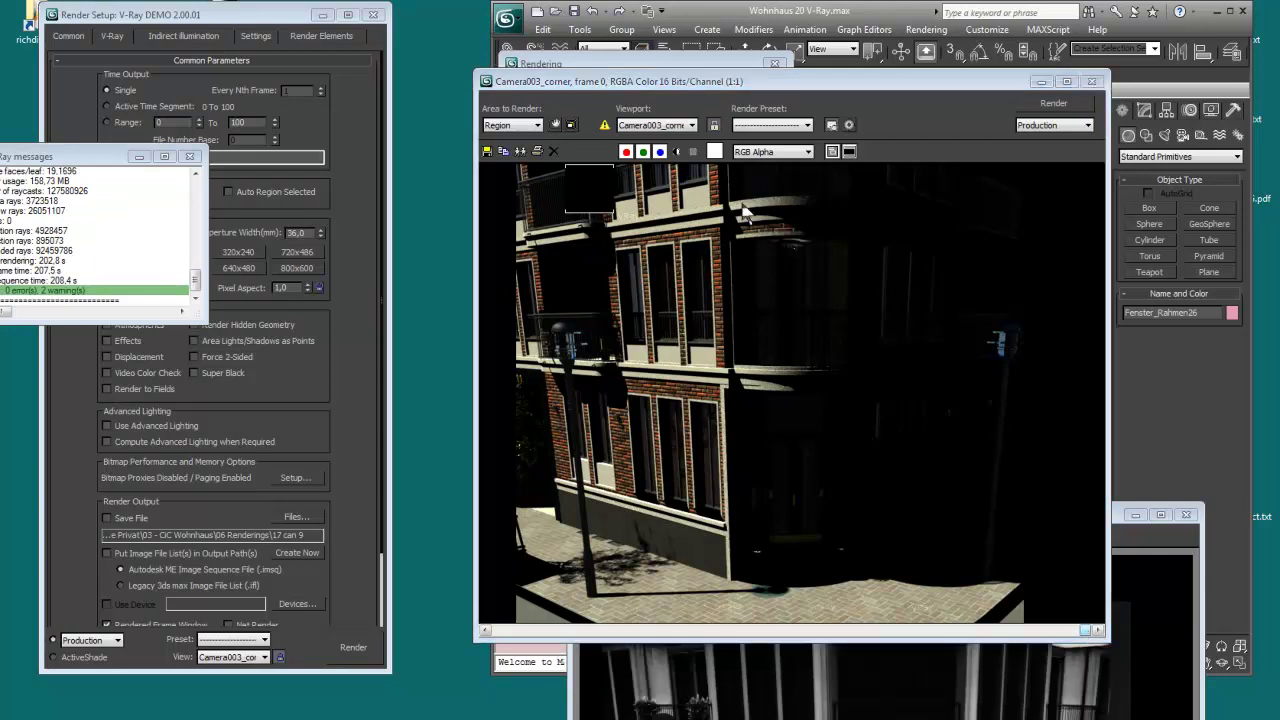
Step: Arrange the VRayExtraTex and camera render windows to inspect the rendered dirt pass and the beauty image
{"action": "left_click_drag", "start_coordinate": [1114, 517], "coordinate": [1002, 93]}
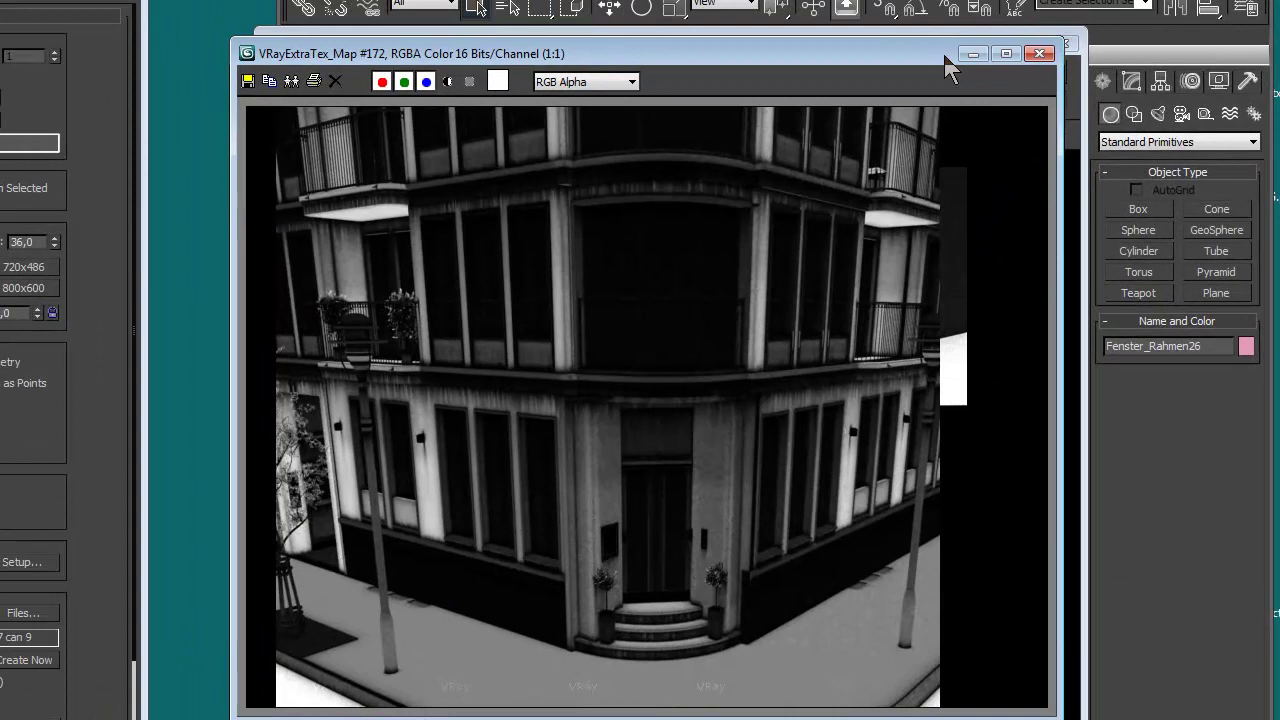
{"action": "left_click_drag", "start_coordinate": [945, 57], "coordinate": [938, 37]}
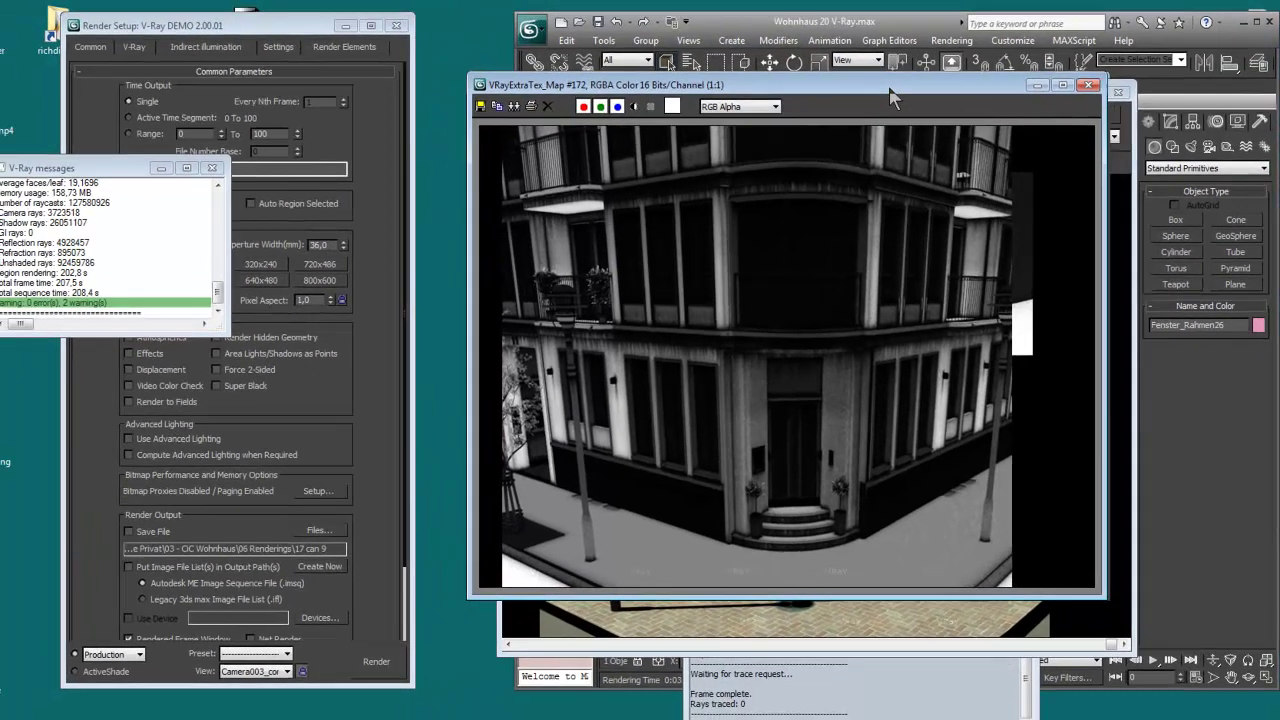
{"action": "left_click_drag", "start_coordinate": [784, 36], "coordinate": [277, 71]}
{"action": "mouse_move", "coordinate": [510, 122]}
{"action": "left_mouse_down"}
{"action": "mouse_move", "coordinate": [494, 136]}
{"action": "mouse_move", "coordinate": [844, 169]}
{"action": "mouse_move", "coordinate": [529, 135]}
{"action": "left_mouse_up"}
{"action": "left_click_drag", "start_coordinate": [935, 104], "coordinate": [385, 118]}
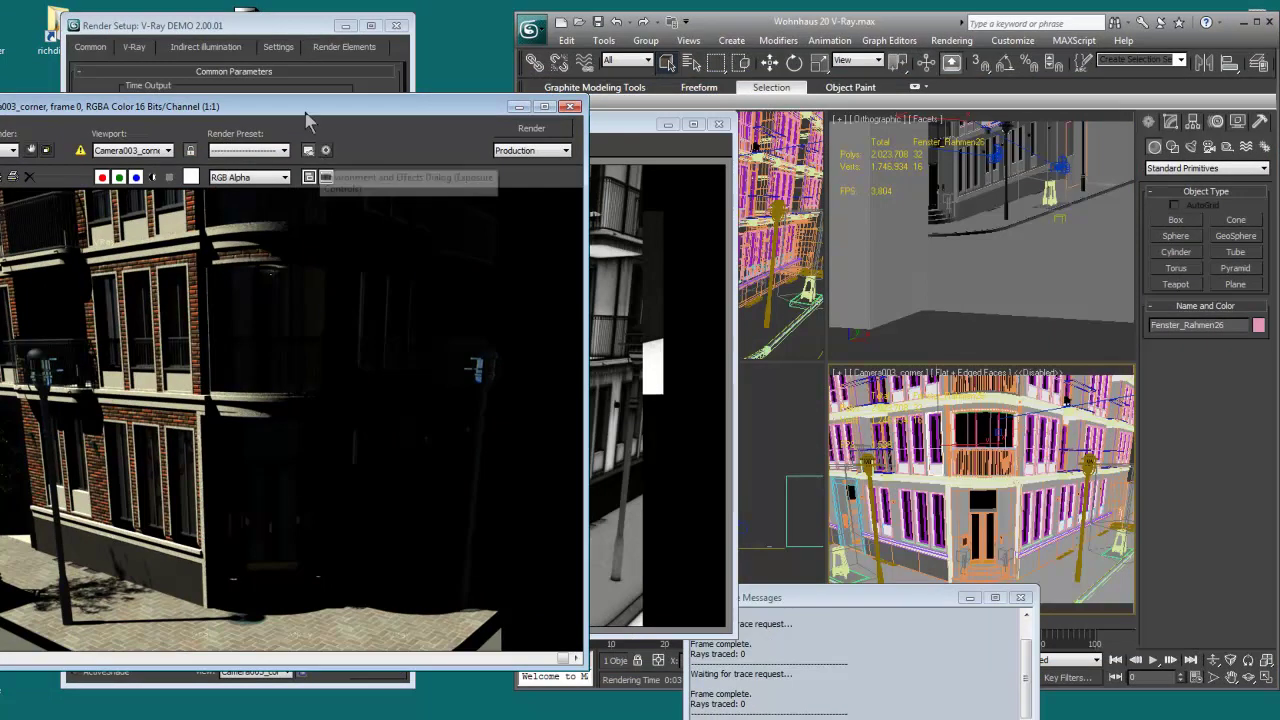
{"action": "left_click_drag", "start_coordinate": [296, 115], "coordinate": [437, 111]}
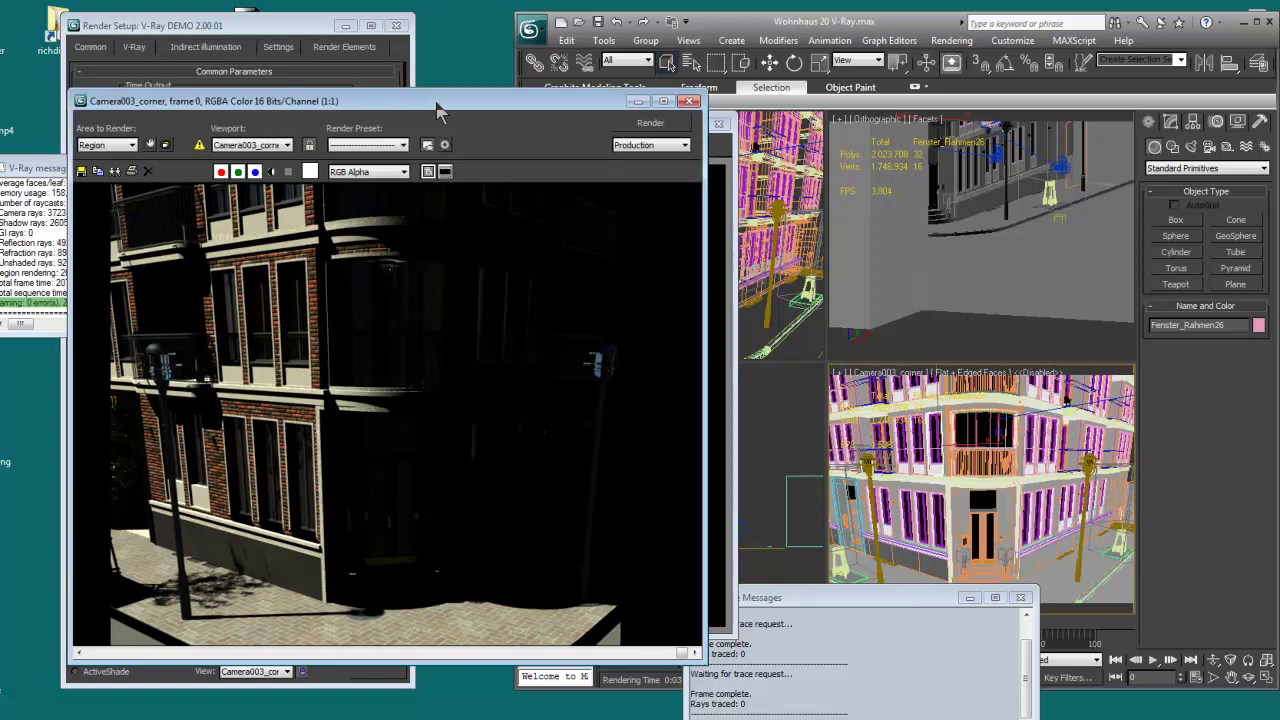
Step: Reopen the Material Editor, enable Optimize Thin for Layer 1's Rich Dirt map and return to the layer list
{"action": "left_click", "coordinate": [947, 44]}
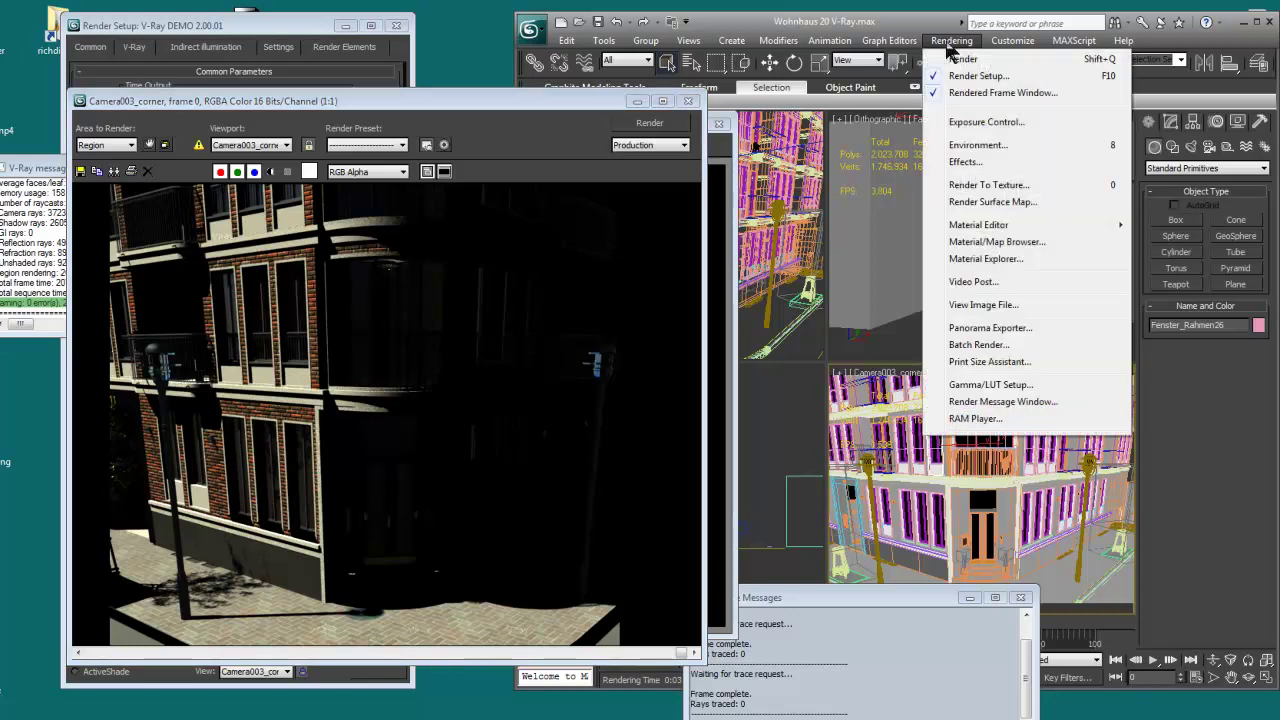
{"action": "mouse_move", "coordinate": [1011, 220]}
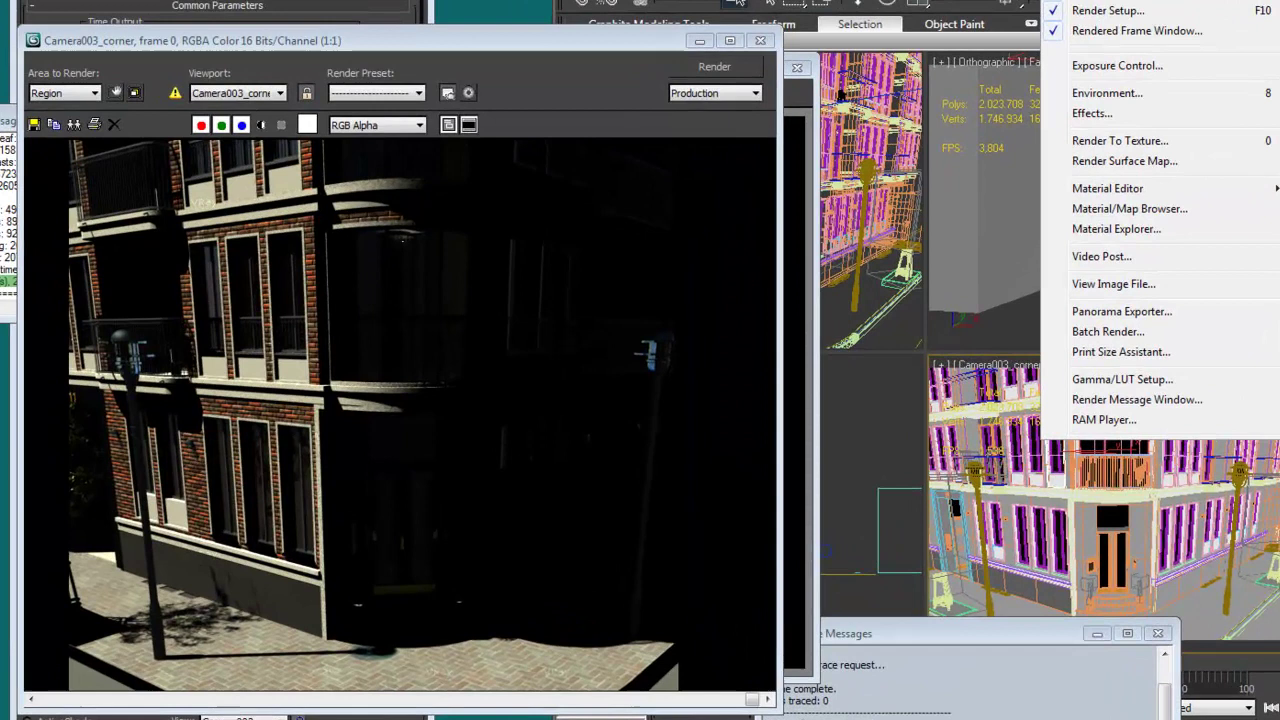
{"action": "left_click", "coordinate": [1188, 226]}
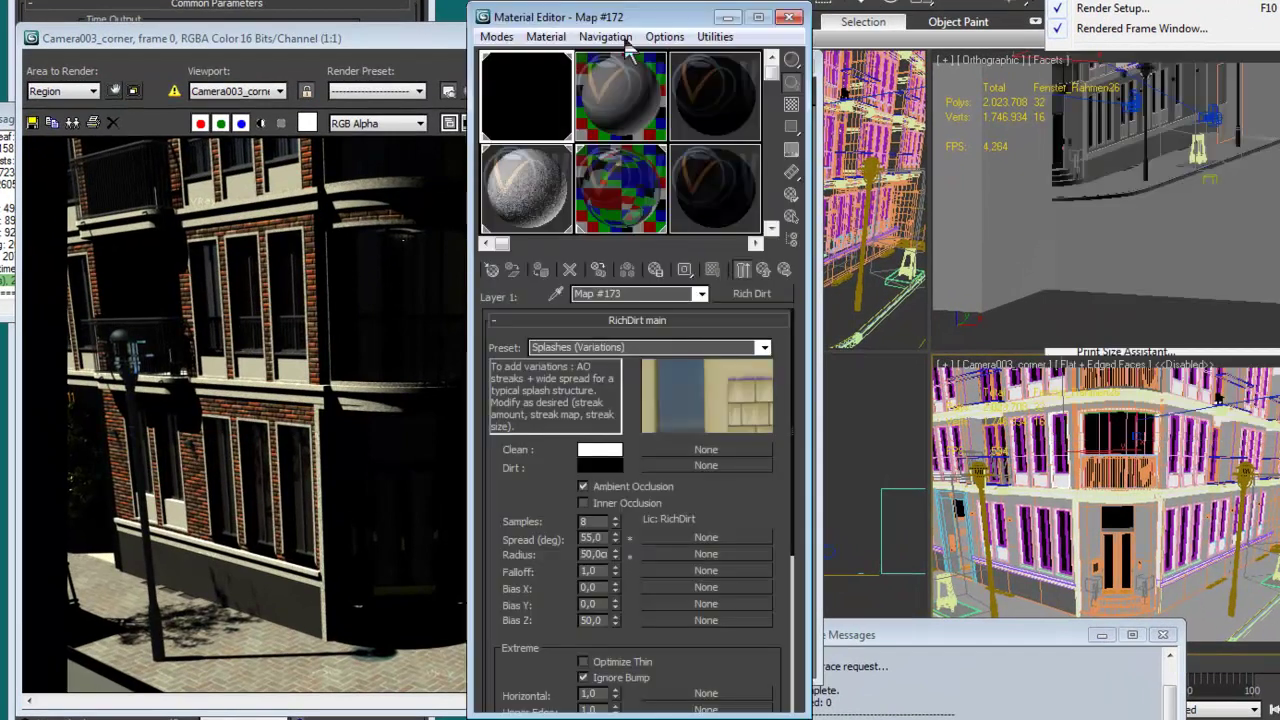
{"action": "scroll", "coordinate": [578, 518], "scroll_direction": "down", "scroll_amount": 5}
{"action": "left_click", "coordinate": [583, 465]}
{"action": "scroll", "coordinate": [548, 326], "scroll_direction": "up", "scroll_amount": 5}
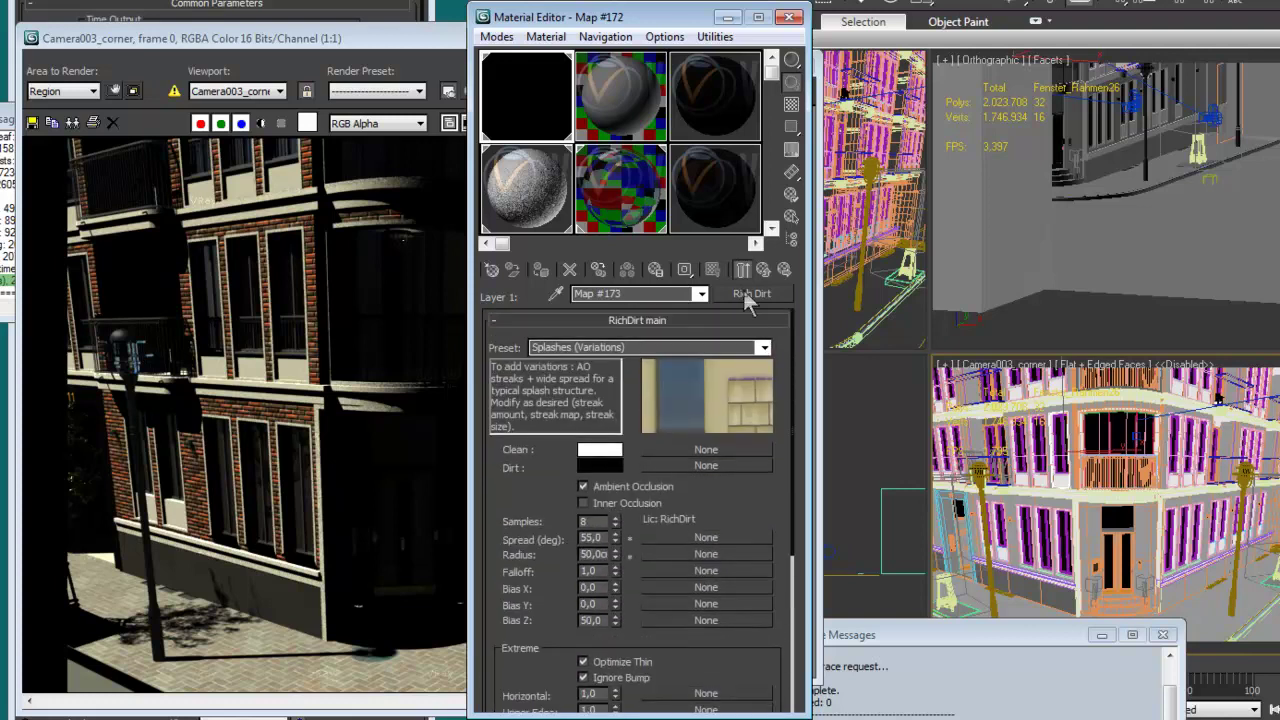
{"action": "left_click", "coordinate": [765, 272]}
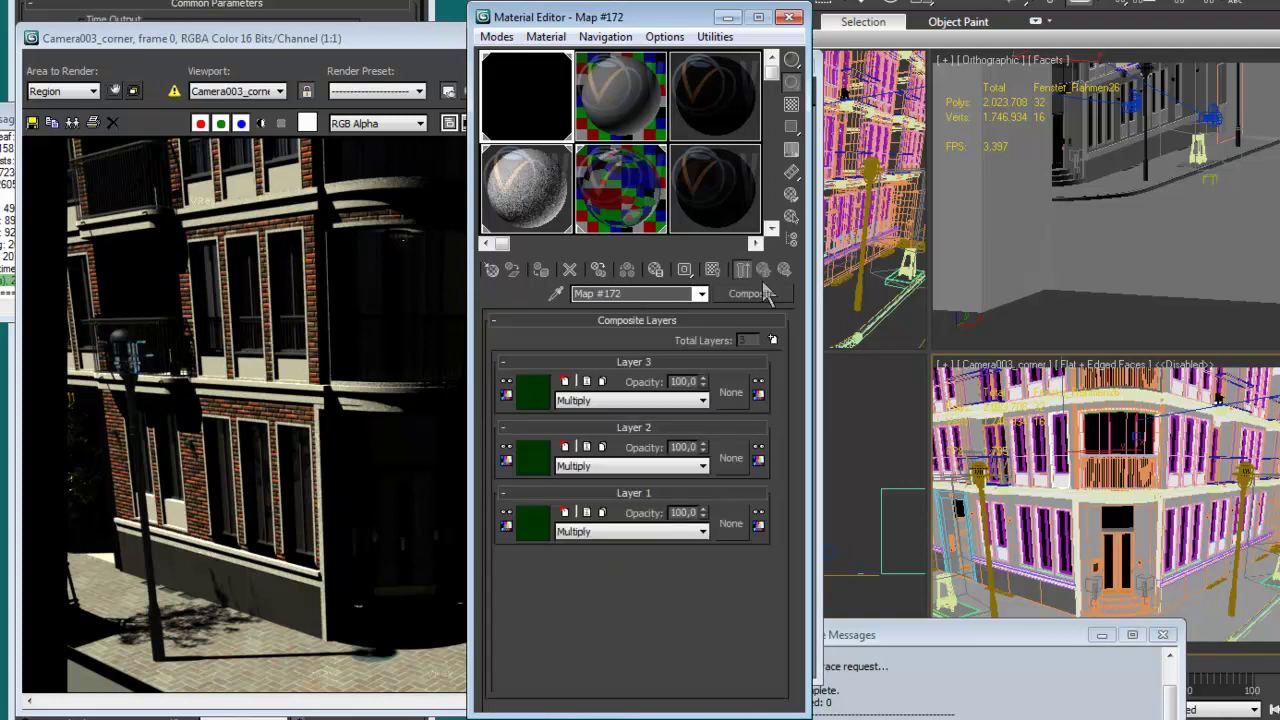
Step: Enable Optimize Thin for the Rich Dirt map in Layer 2 and return to the layer list
{"action": "left_click", "coordinate": [536, 450]}
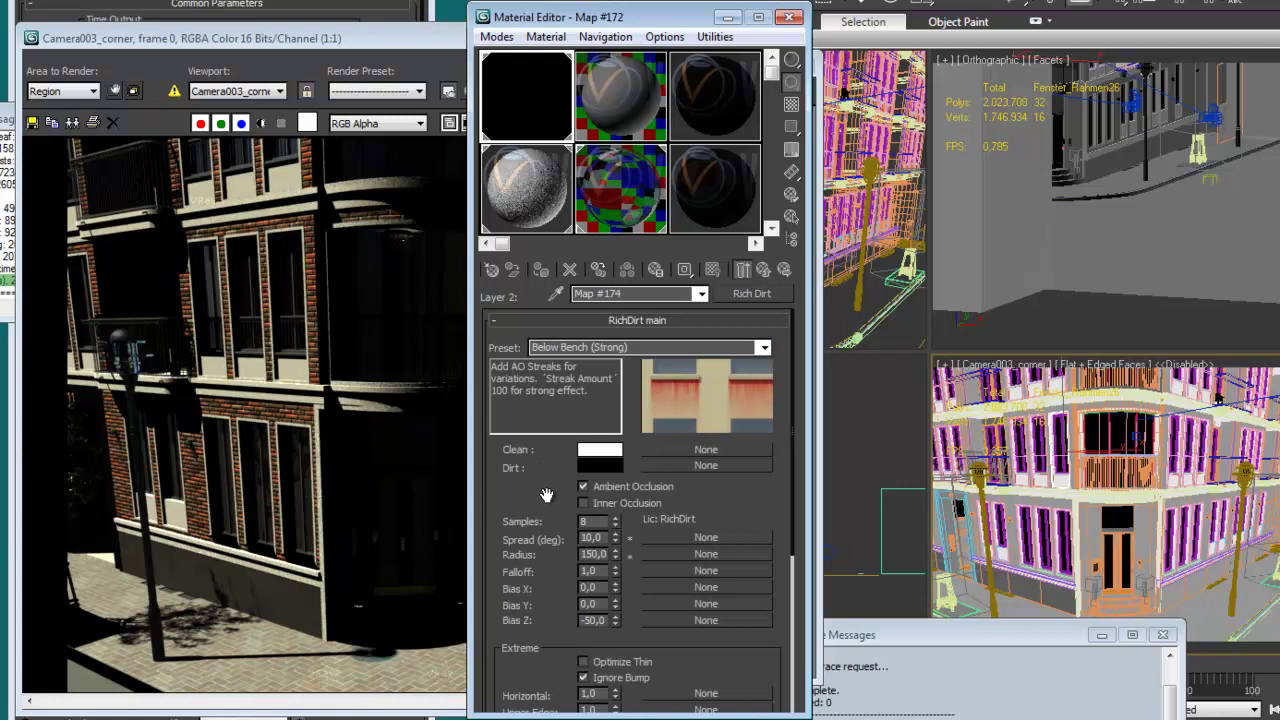
{"action": "scroll", "coordinate": [546, 495], "scroll_direction": "down", "scroll_amount": 5}
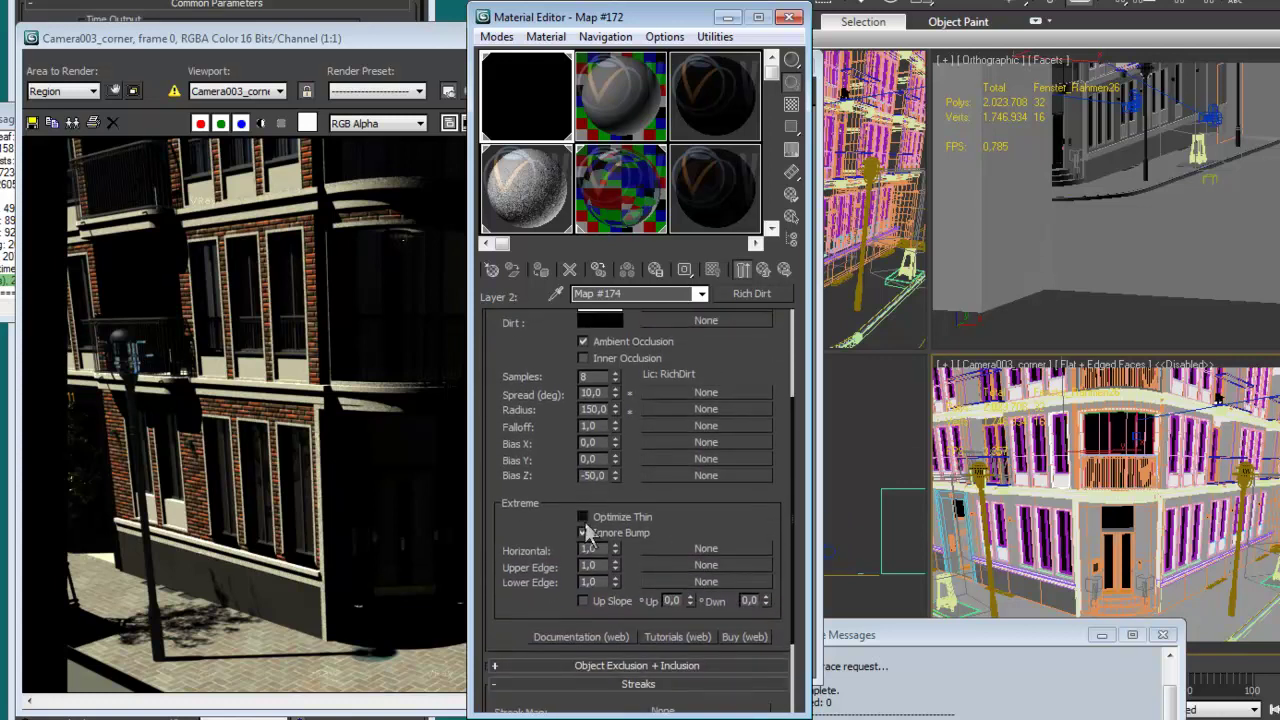
{"action": "left_click", "coordinate": [763, 269]}
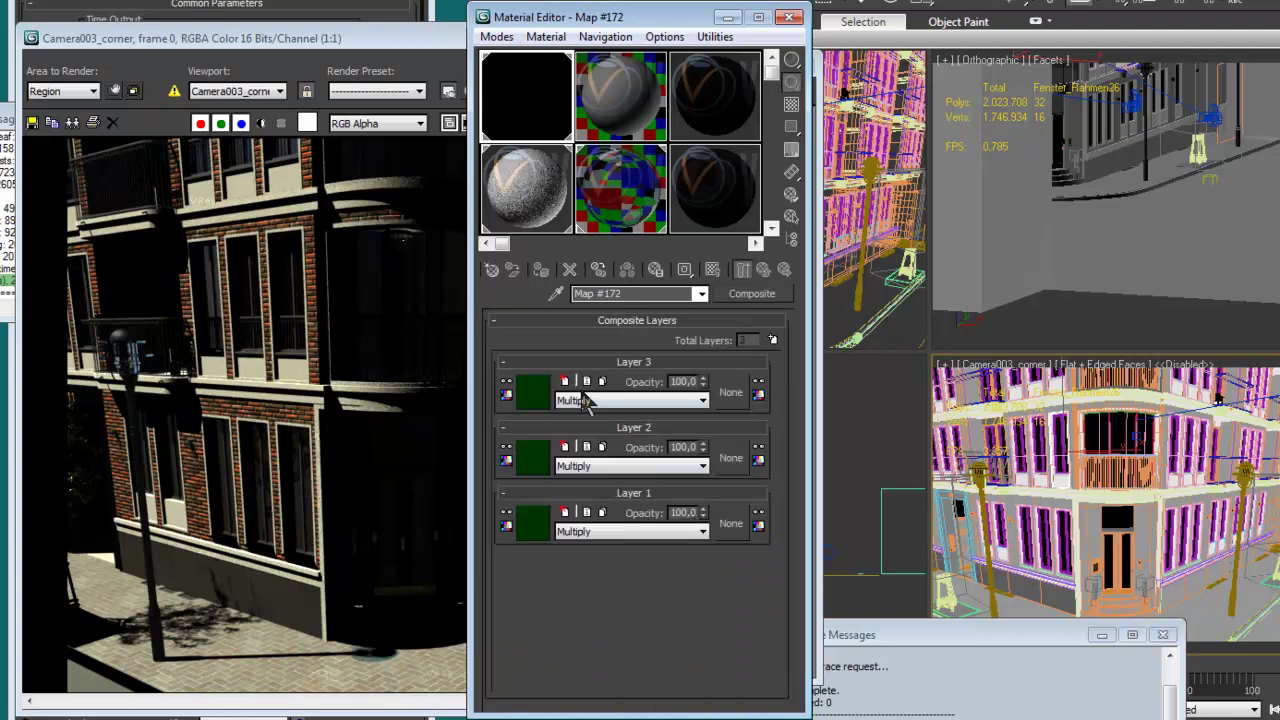
Step: Enable Optimize Thin for the Rich Dirt map in Layer 3
{"action": "left_click", "coordinate": [537, 391]}
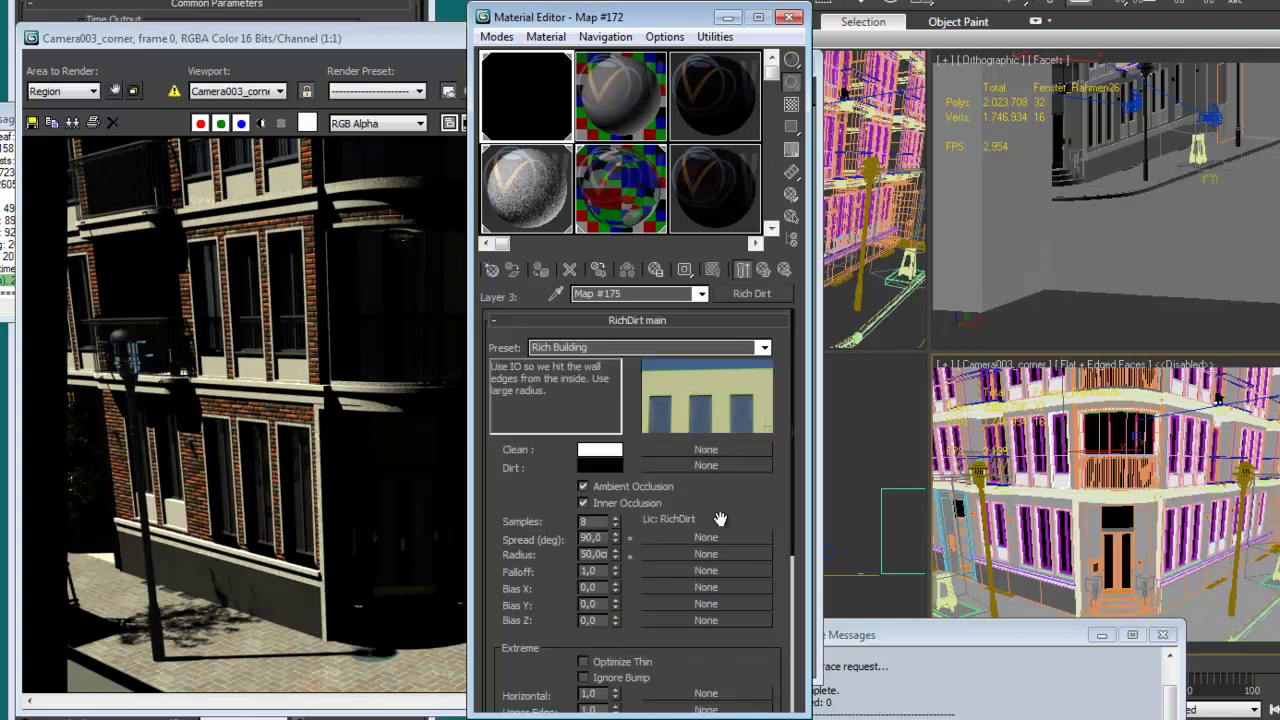
{"action": "mouse_move", "coordinate": [537, 504]}
{"action": "left_mouse_down"}
{"action": "mouse_move", "coordinate": [540, 344]}
{"action": "mouse_move", "coordinate": [545, 525]}
{"action": "mouse_move", "coordinate": [578, 310]}
{"action": "left_mouse_up"}
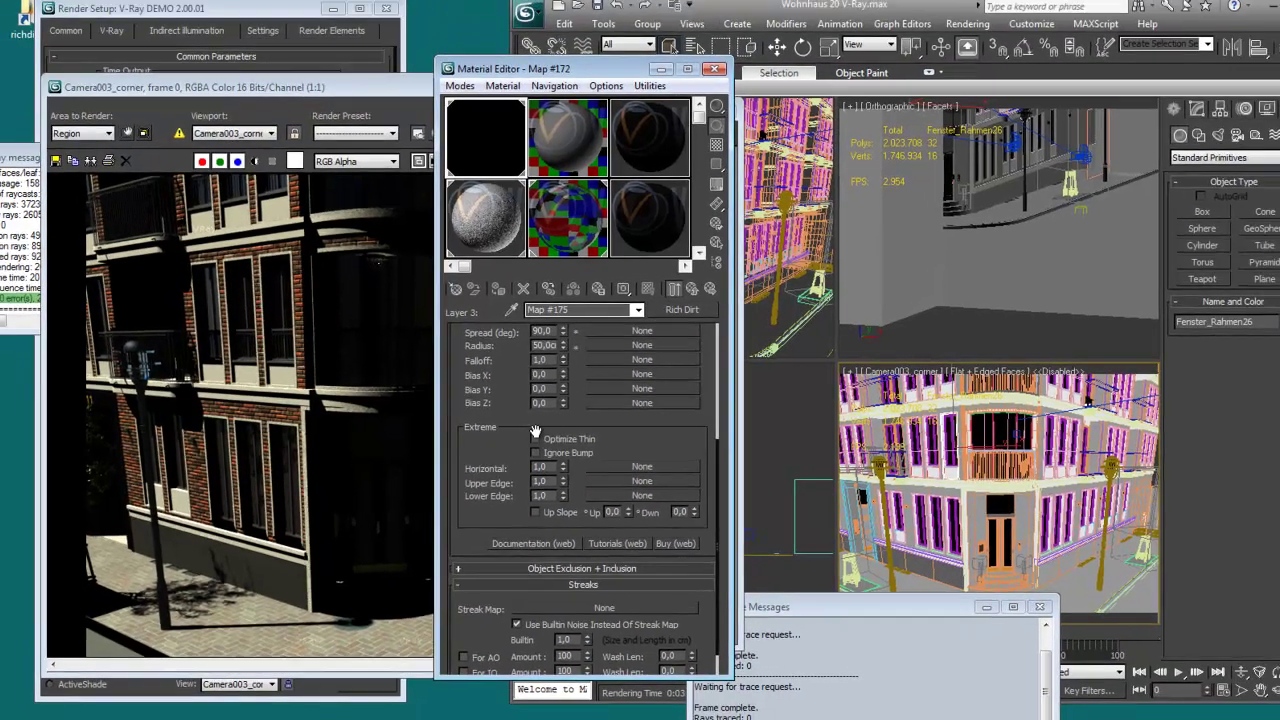
{"action": "left_click", "coordinate": [583, 441]}
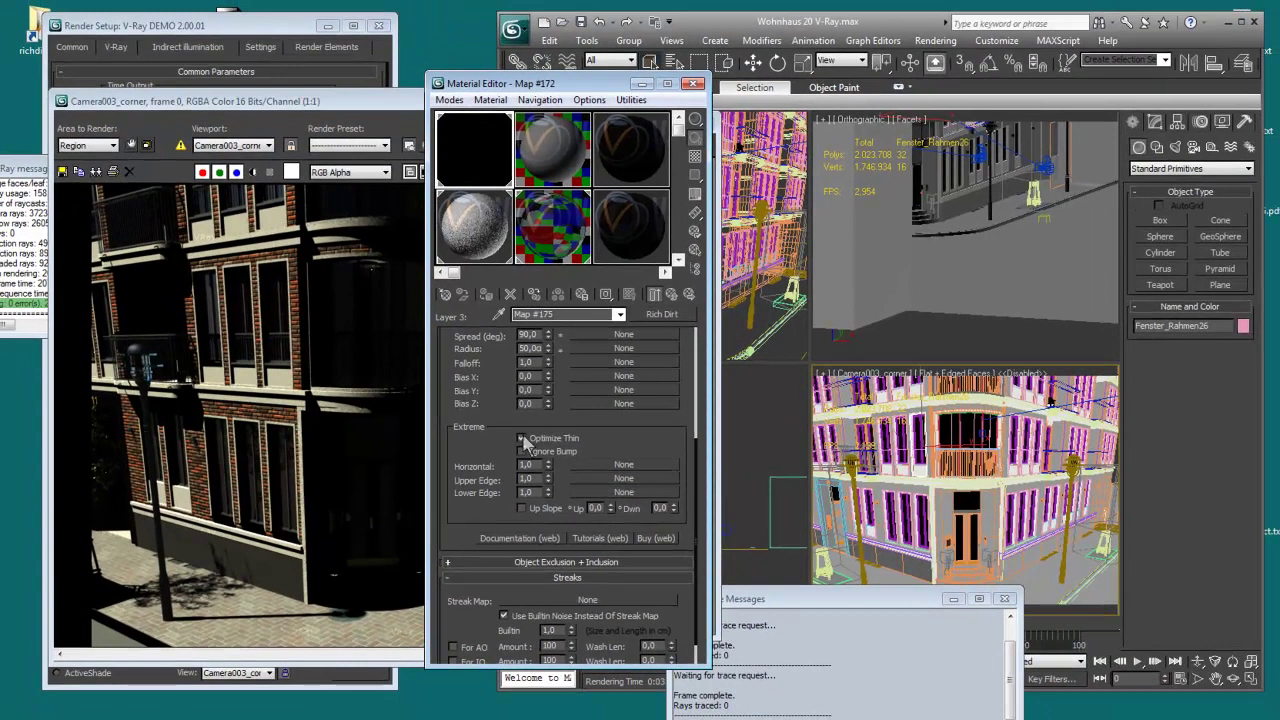
Step: Move the Material Editor away and place the VRayExtraTex and camera render windows side by side
{"action": "left_click_drag", "start_coordinate": [571, 86], "coordinate": [960, 52]}
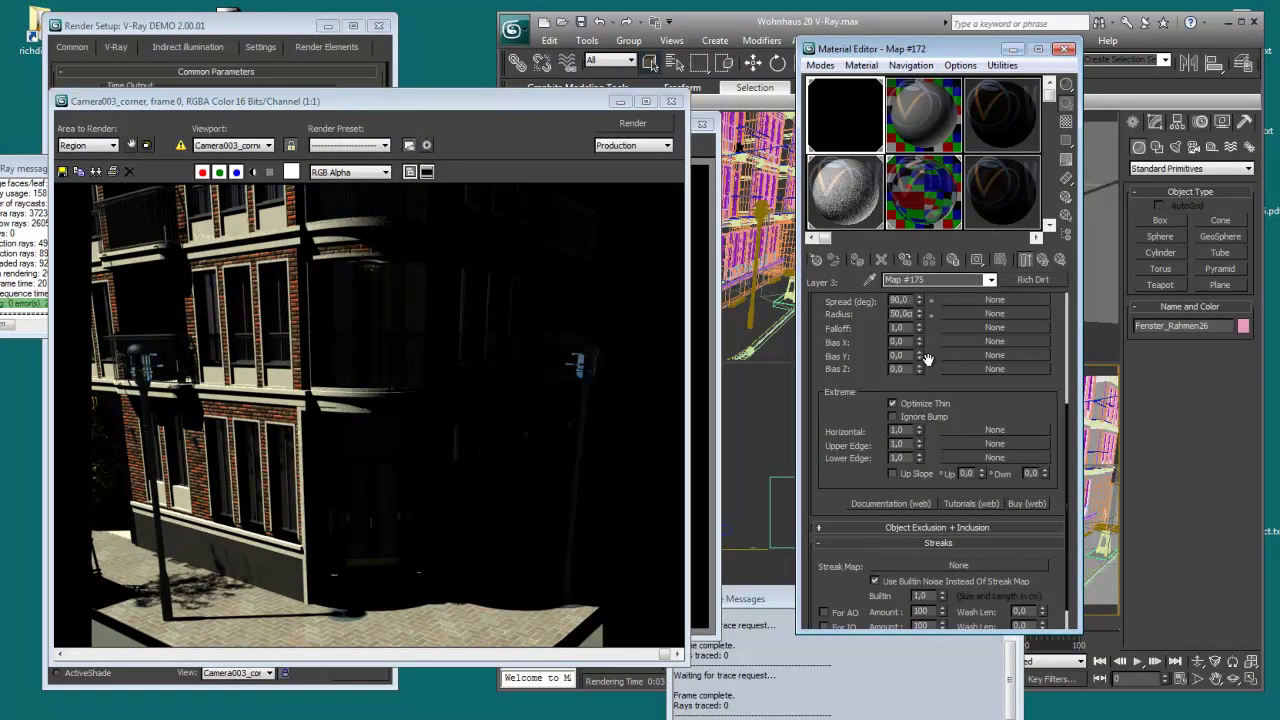
{"action": "left_click_drag", "start_coordinate": [470, 104], "coordinate": [1057, 68]}
{"action": "left_click_drag", "start_coordinate": [555, 124], "coordinate": [496, 118]}
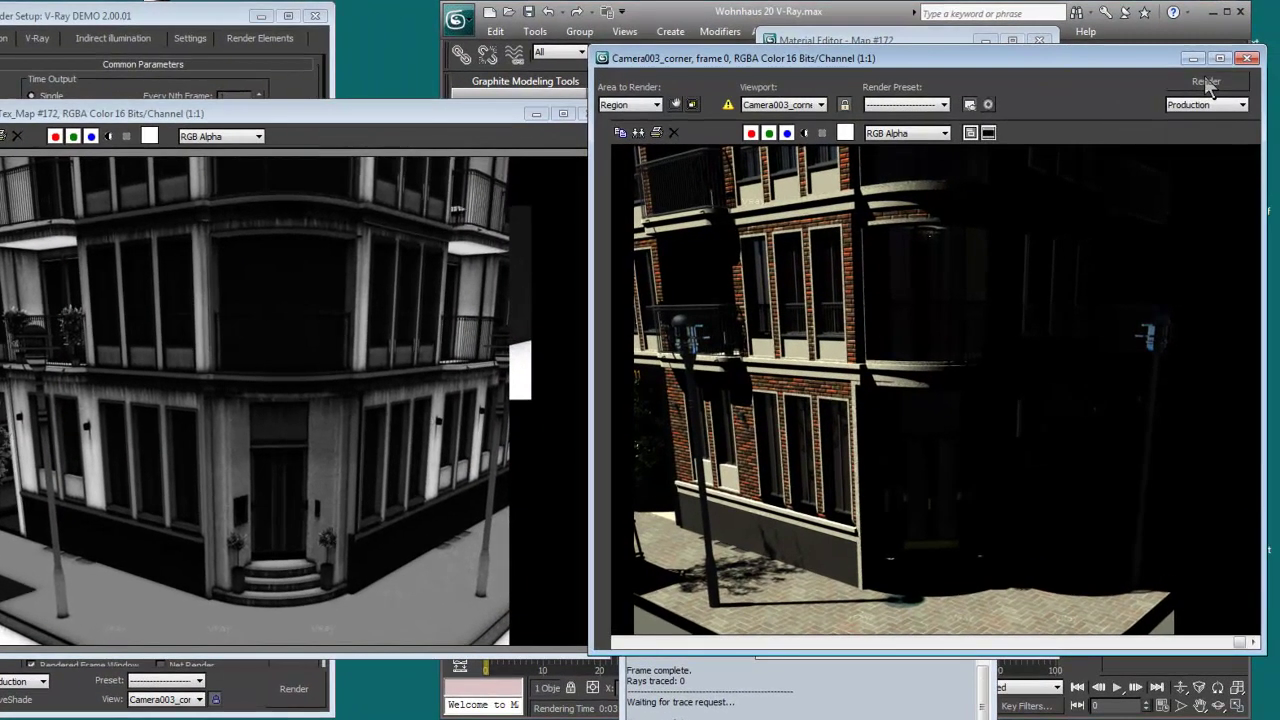
Step: Re-render the Camera003_corner region and bring the VRayExtraTex window forward to inspect the new dirt pass
{"action": "left_click", "coordinate": [1207, 86]}
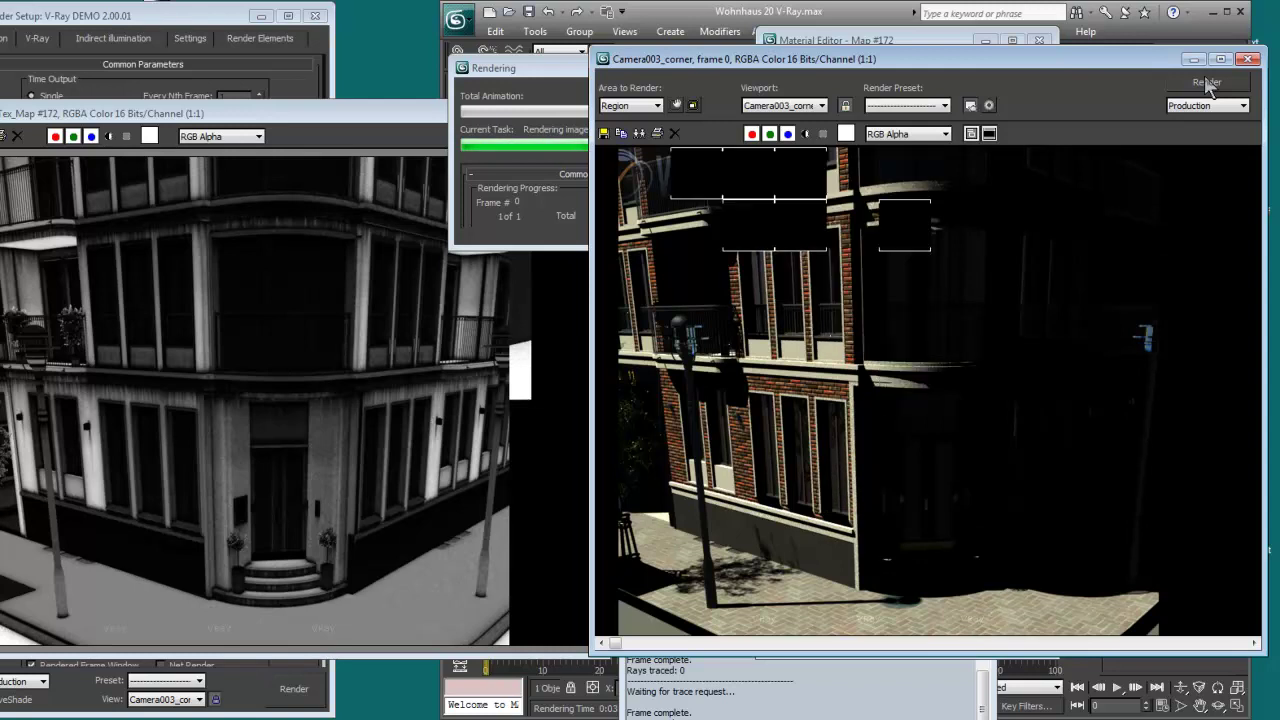
{"action": "left_click", "coordinate": [552, 74]}
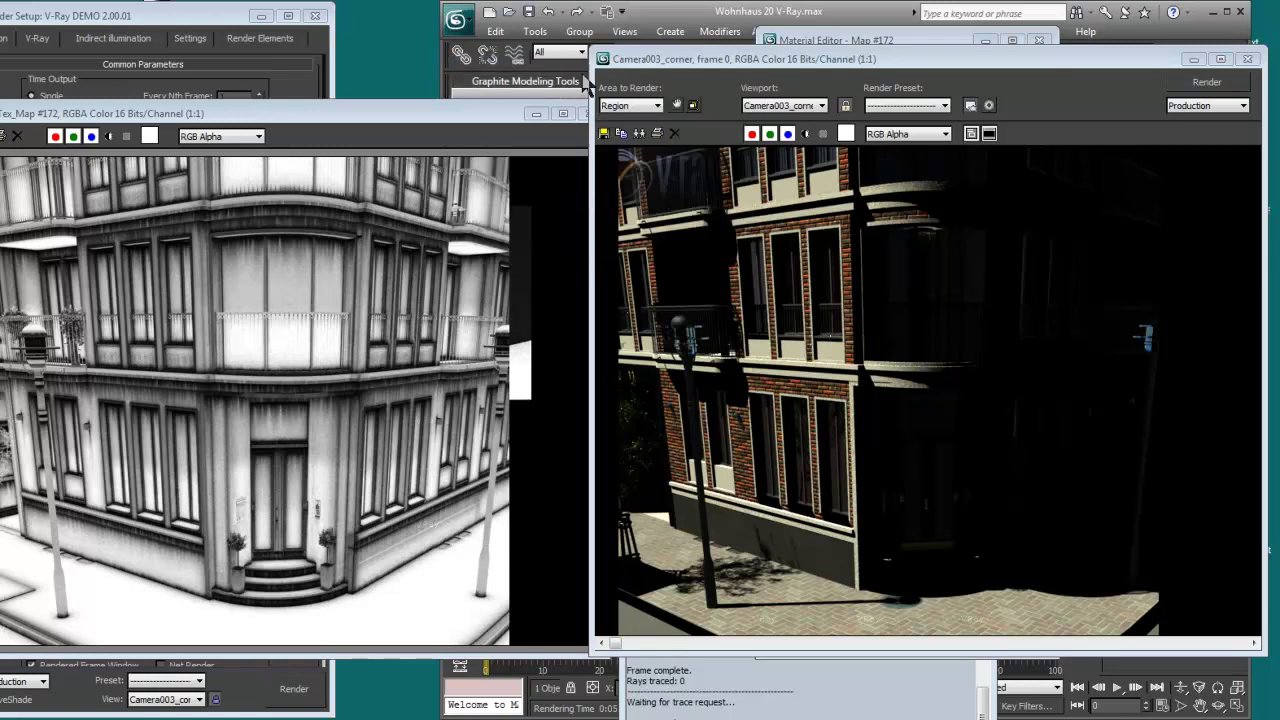
{"action": "left_click_drag", "start_coordinate": [415, 111], "coordinate": [477, 116]}
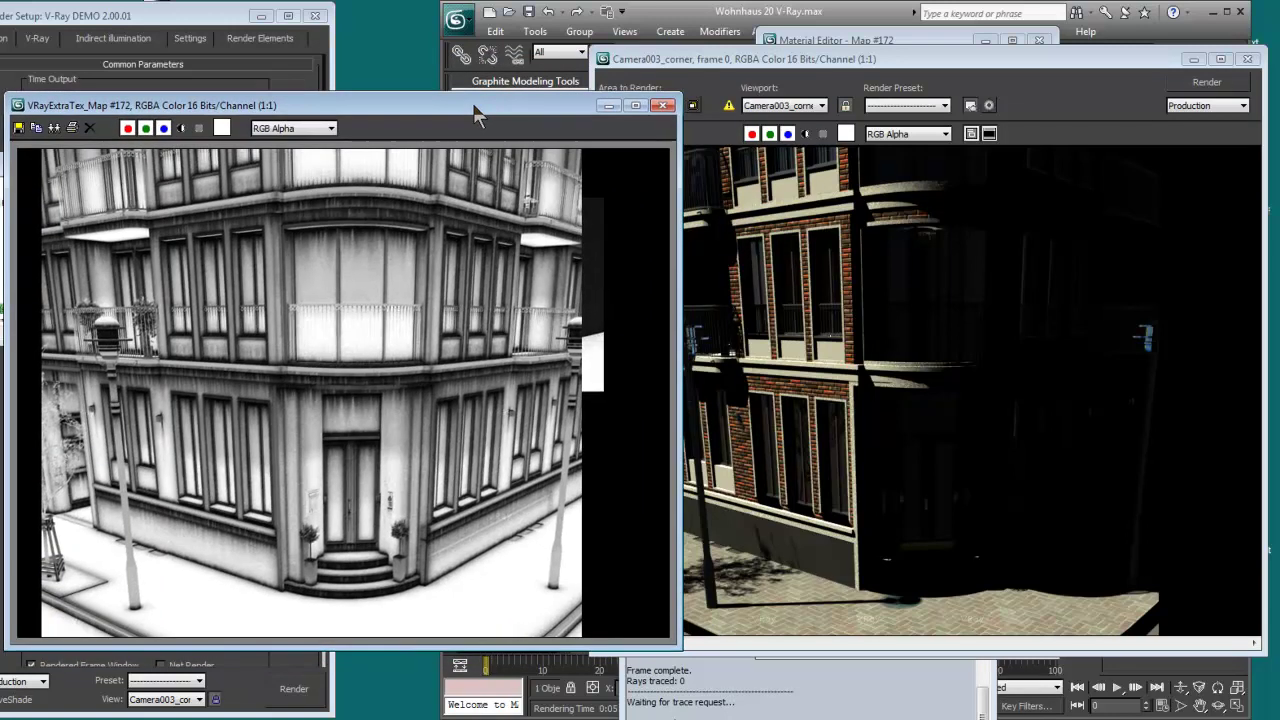